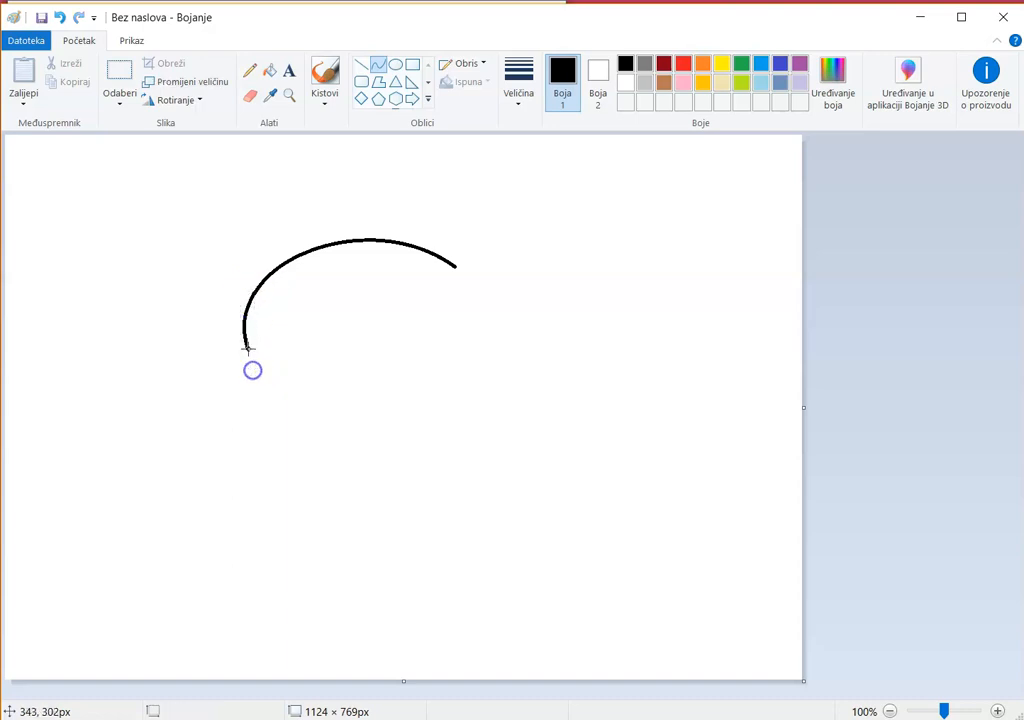
Step: Close the rounded black head outline with curved left, bottom and right edges
left_click_drag(246, 446, 482, 460)
left_click_drag(285, 488, 446, 544)
left_click_drag(456, 267, 496, 362)
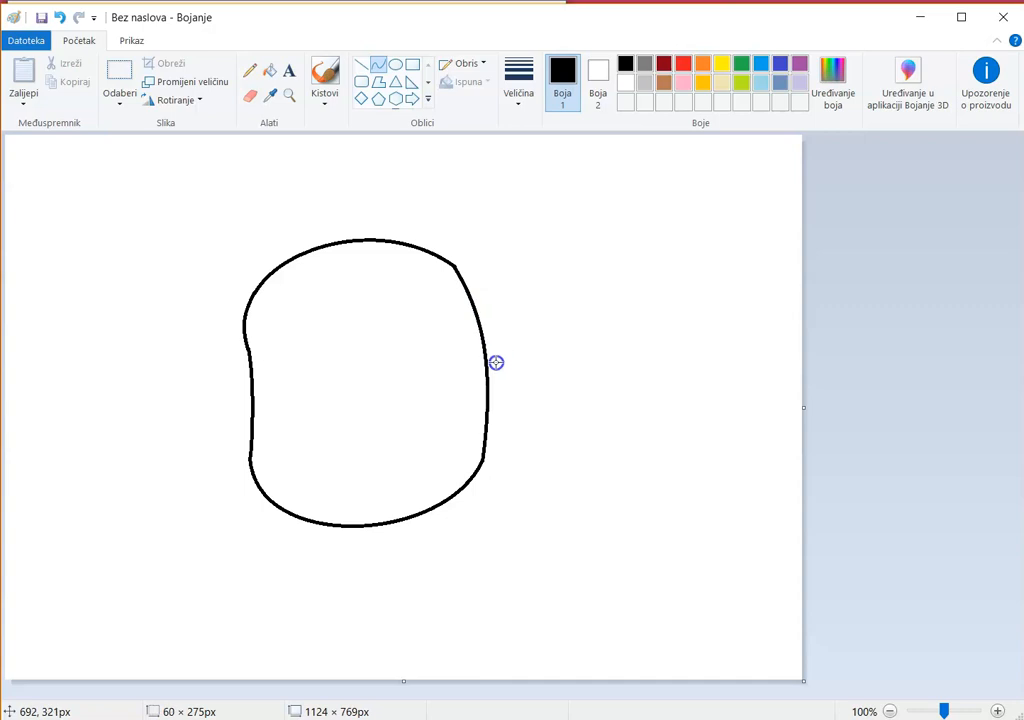
left_click(539, 270)
Step: Draw two red curved guide lines across the head, one vertical and one horizontal, crossing in the upper half
left_click(685, 63)
mouse_move(340, 244)
left_mouse_down()
mouse_move(365, 474)
mouse_move(354, 519)
left_mouse_up()
left_click_drag(363, 274, 395, 384)
left_click_drag(245, 330, 451, 280)
left_click_drag(347, 330, 408, 316)
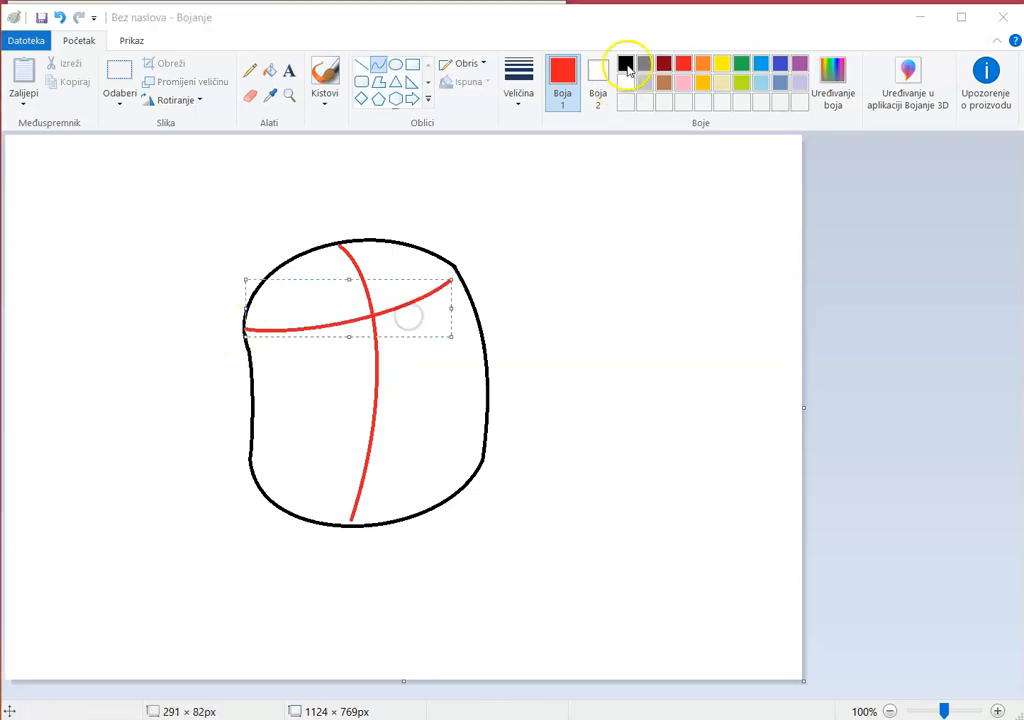
left_click(682, 65)
left_click(580, 266)
Step: Draw a black circle beside the head and move it onto the horizontal guide as the right eye
left_click(626, 66)
left_click(396, 65)
left_click_drag(370, 262, 573, 260)
left_click(119, 102)
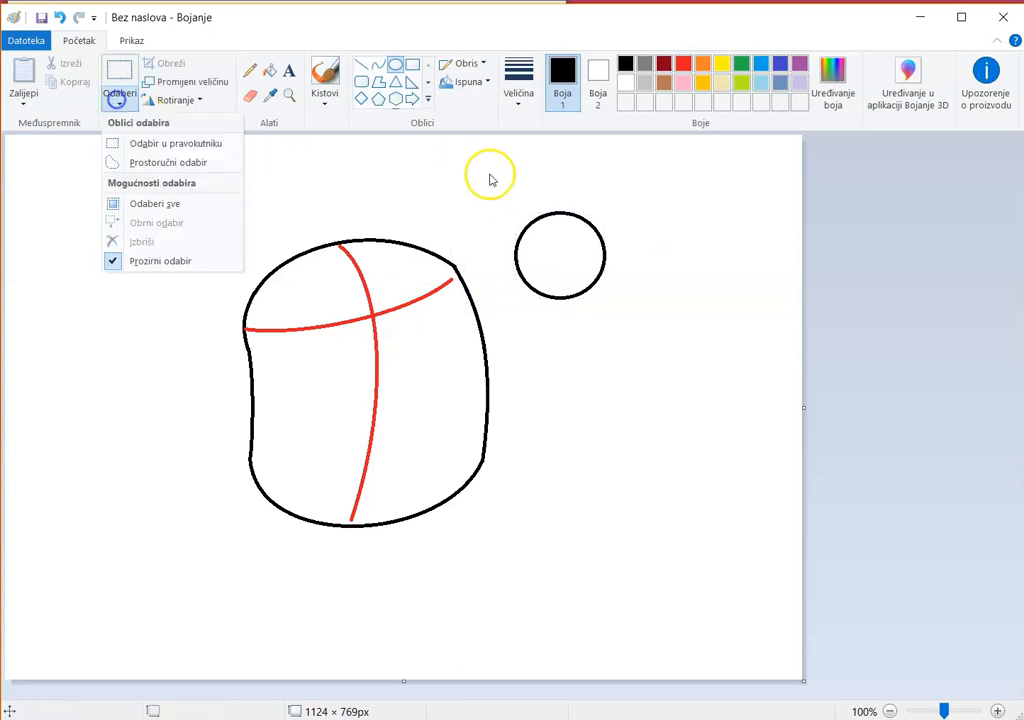
left_click(140, 144)
left_click_drag(496, 180, 630, 338)
left_click_drag(566, 254, 426, 301)
Step: Paste a copy of the eye circle and place it on the guide as the left eye
left_click(230, 240)
left_click(24, 72)
left_click_drag(73, 197, 322, 310)
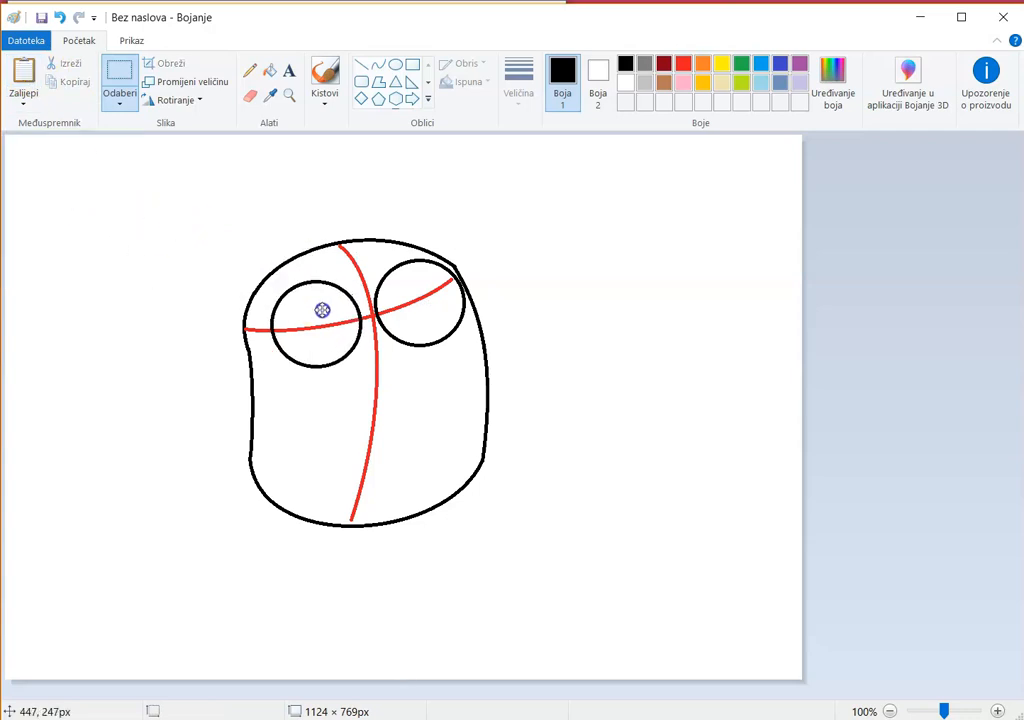
left_click(510, 295)
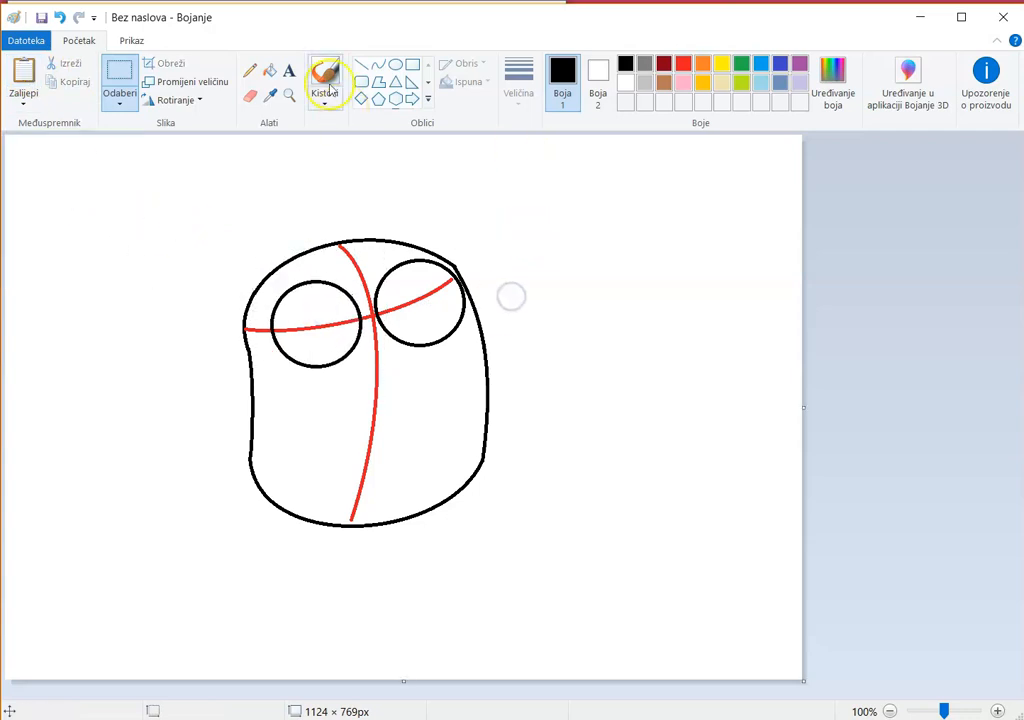
Step: Draw a black goggle rim around the right eye from connected curves
left_click(379, 64)
left_click_drag(380, 257, 471, 335)
left_click(363, 247)
left_click(408, 219)
left_click(482, 257)
left_click_drag(481, 265, 493, 294)
left_click(517, 342)
left_click_drag(472, 337, 375, 348)
mouse_move(447, 354)
left_mouse_down()
mouse_move(461, 358)
mouse_move(399, 370)
left_mouse_up()
left_click(544, 313)
Step: Draw a matching curved goggle rim around the left eye, meeting the right rim between the eyes
mouse_move(306, 263)
left_mouse_down()
mouse_move(281, 270)
mouse_move(321, 257)
mouse_move(262, 370)
left_mouse_up()
left_click(256, 240)
left_click_drag(271, 298, 256, 298)
left_click(308, 381)
mouse_move(260, 370)
left_mouse_down()
mouse_move(291, 381)
mouse_move(376, 347)
left_mouse_up()
key("ctrl+z")
Step: Draw a smiling mouth curve about 121 px wide below the goggles
mouse_move(289, 383)
left_mouse_down()
mouse_move(302, 396)
mouse_move(426, 393)
left_mouse_up()
left_click_drag(359, 418, 397, 417)
Step: Draw two small concentric ellipses on empty canvas beside the head, the inner one about 24 × 27 px
left_click(396, 64)
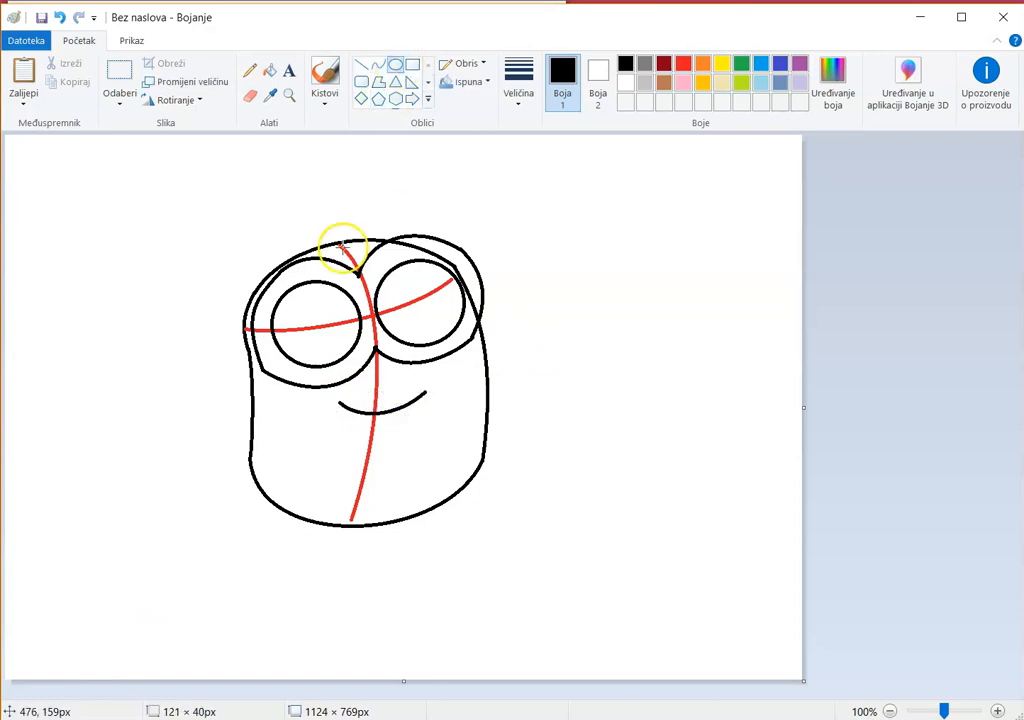
mouse_move(299, 318)
left_mouse_down()
mouse_move(336, 349)
mouse_move(318, 323)
mouse_move(167, 248)
mouse_move(175, 259)
left_mouse_up()
left_click(203, 236)
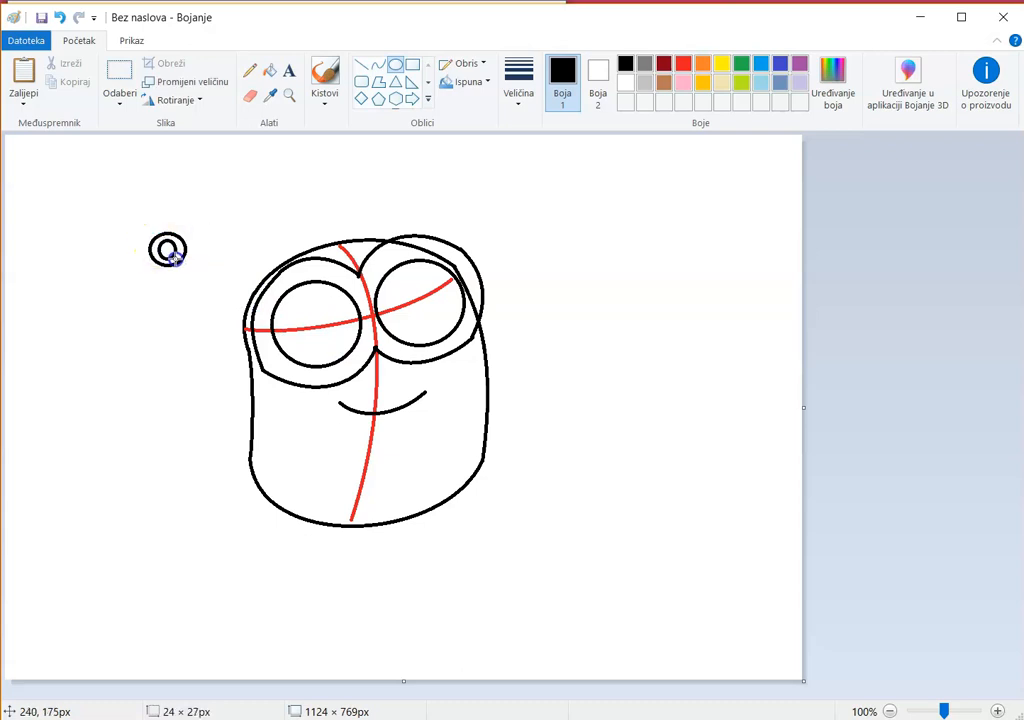
Step: Move the concentric ellipses into the left eye as iris and pupil, and paste a copy into the right eye
left_click(119, 75)
mouse_move(137, 206)
left_mouse_down()
mouse_move(201, 281)
mouse_move(315, 323)
left_mouse_up()
left_click(236, 279)
left_click(32, 80)
left_click_drag(39, 177, 413, 296)
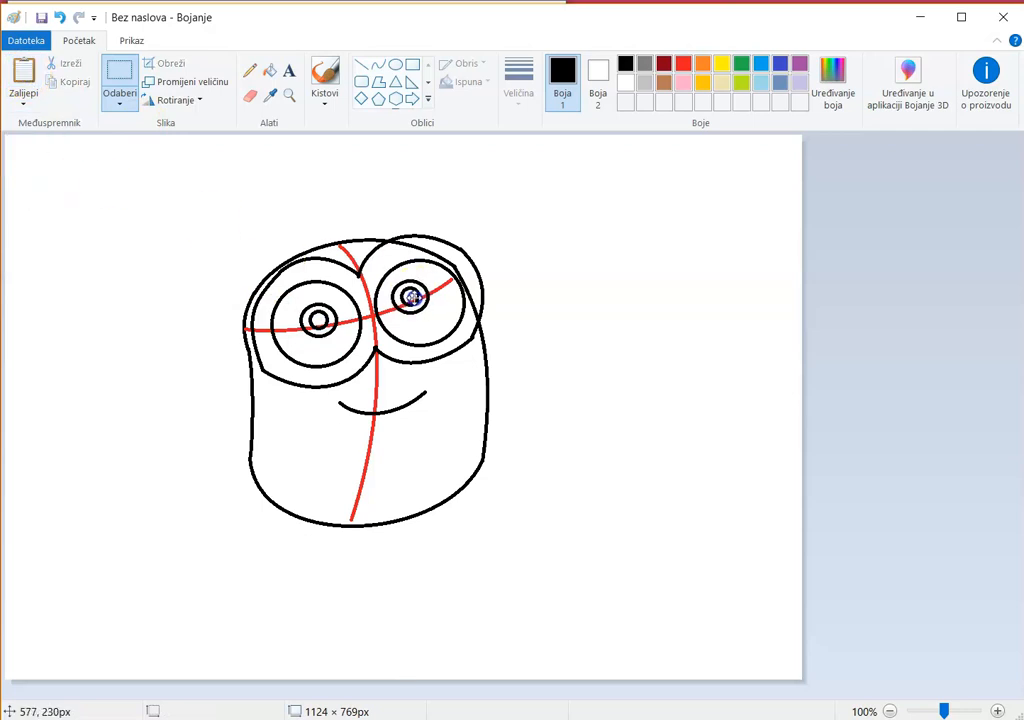
left_click(568, 336)
Step: Draw short curves between the left goggle rim and the head outline to form the strap detail
left_click(381, 67)
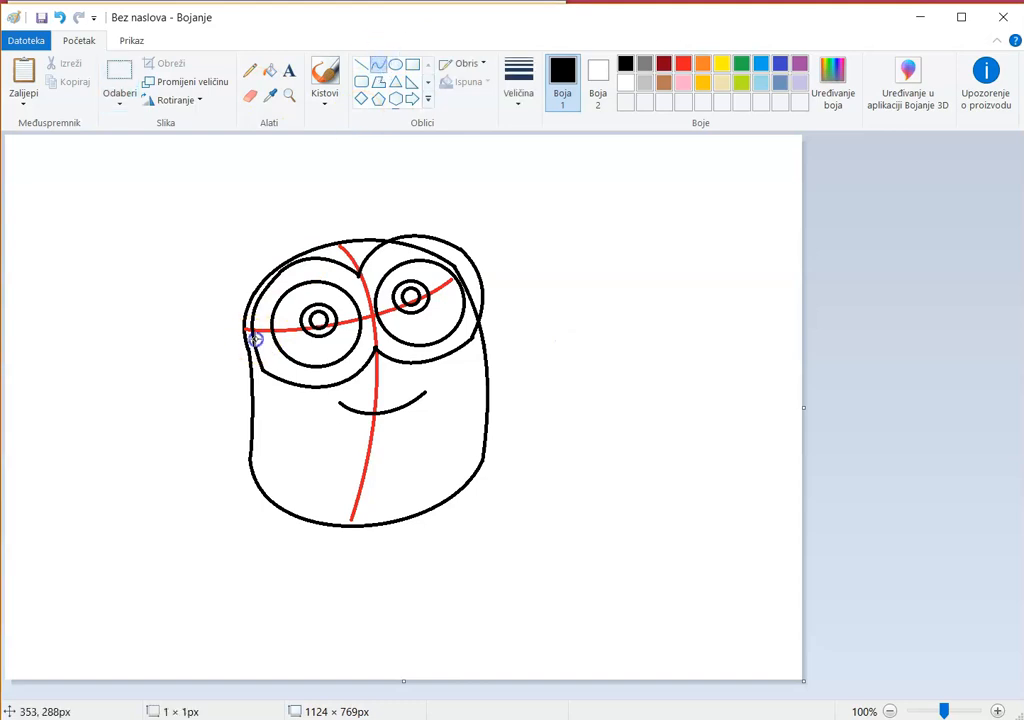
left_click(1001, 712)
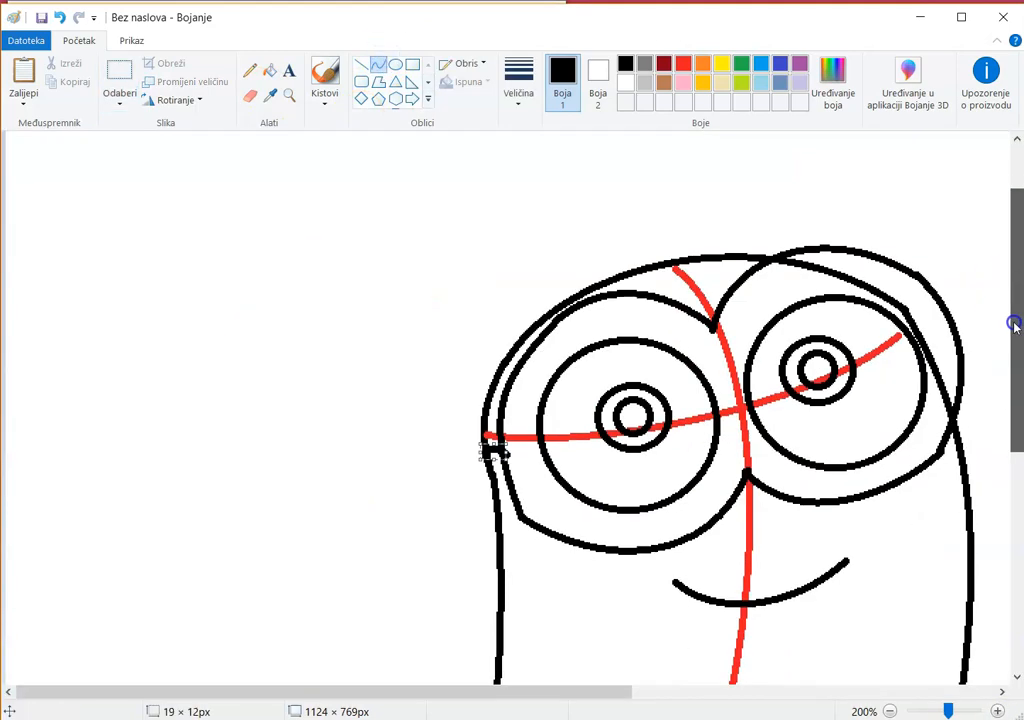
scroll(493, 391, "down", 2)
left_click_drag(493, 370, 510, 394)
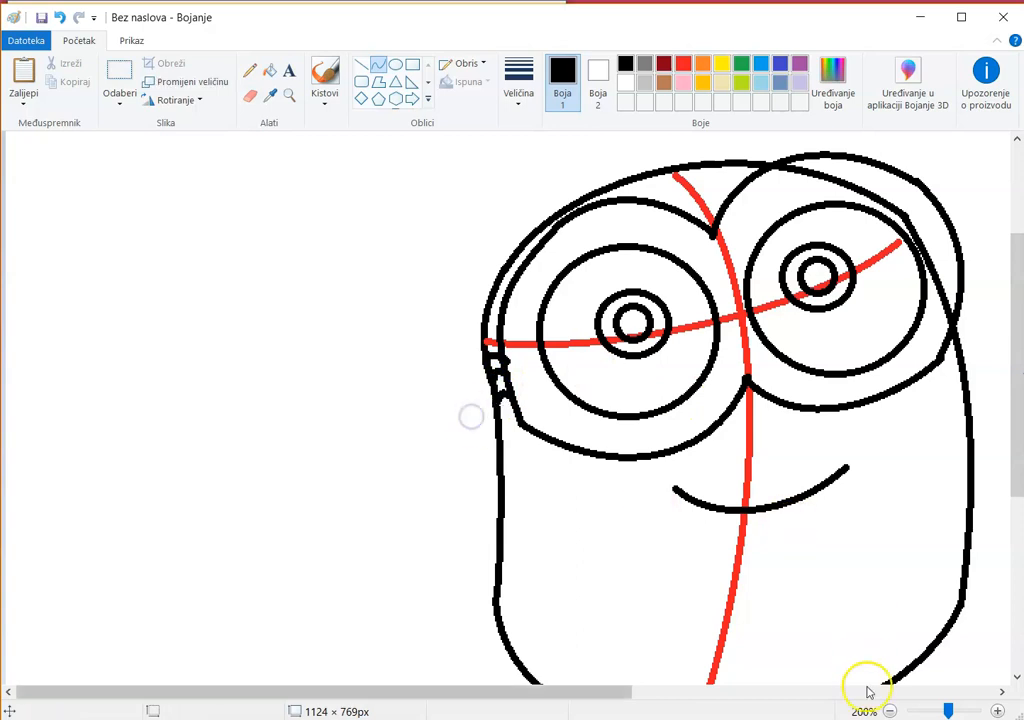
left_click(889, 711)
Step: Erase the outline at both lower side joints and fill the old bottom curve with white to remove it
left_click(249, 95)
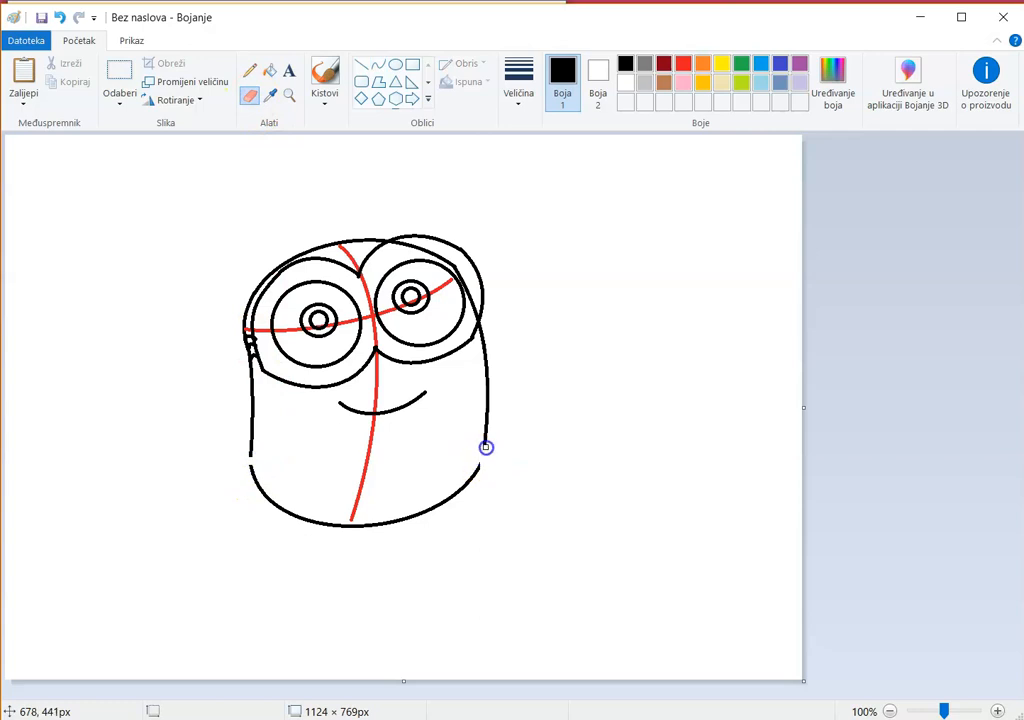
left_click(269, 70)
left_click(627, 83)
left_click(268, 490)
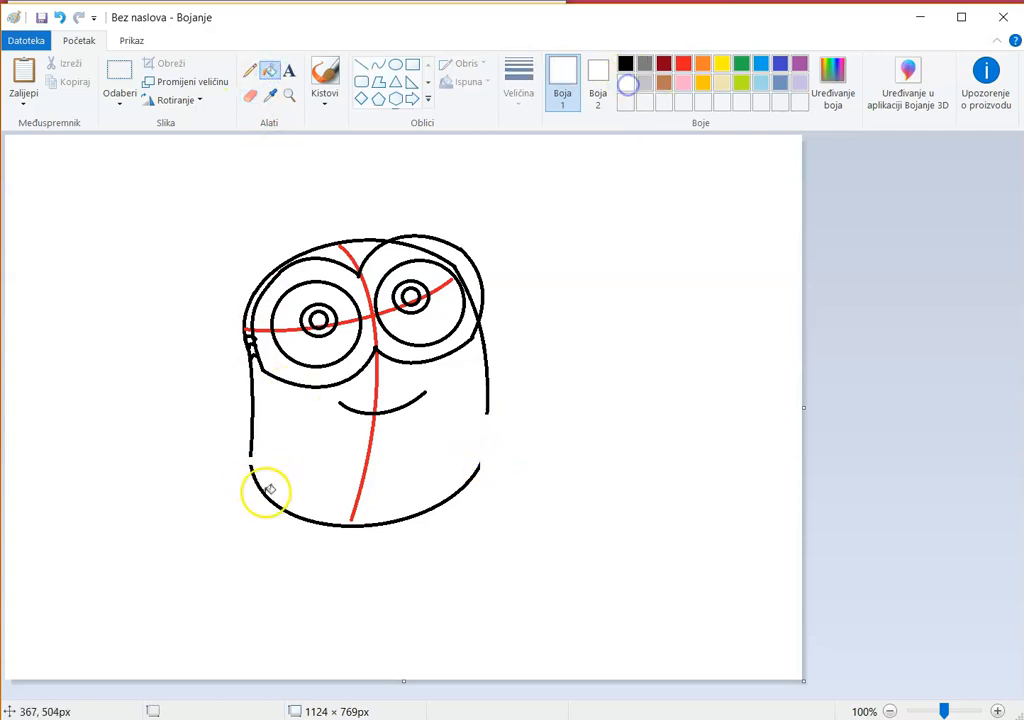
Step: Extend the body downward with longer black side curves and a new rounded bottom edge
left_click(378, 64)
left_click(626, 64)
mouse_move(487, 411)
left_mouse_down()
mouse_move(488, 542)
mouse_move(494, 459)
mouse_move(496, 527)
mouse_move(391, 584)
mouse_move(265, 551)
left_mouse_up()
left_click(574, 487)
mouse_move(419, 552)
left_mouse_down()
mouse_move(466, 592)
mouse_move(327, 617)
left_mouse_up()
left_click(247, 528)
left_click_drag(263, 549, 250, 459)
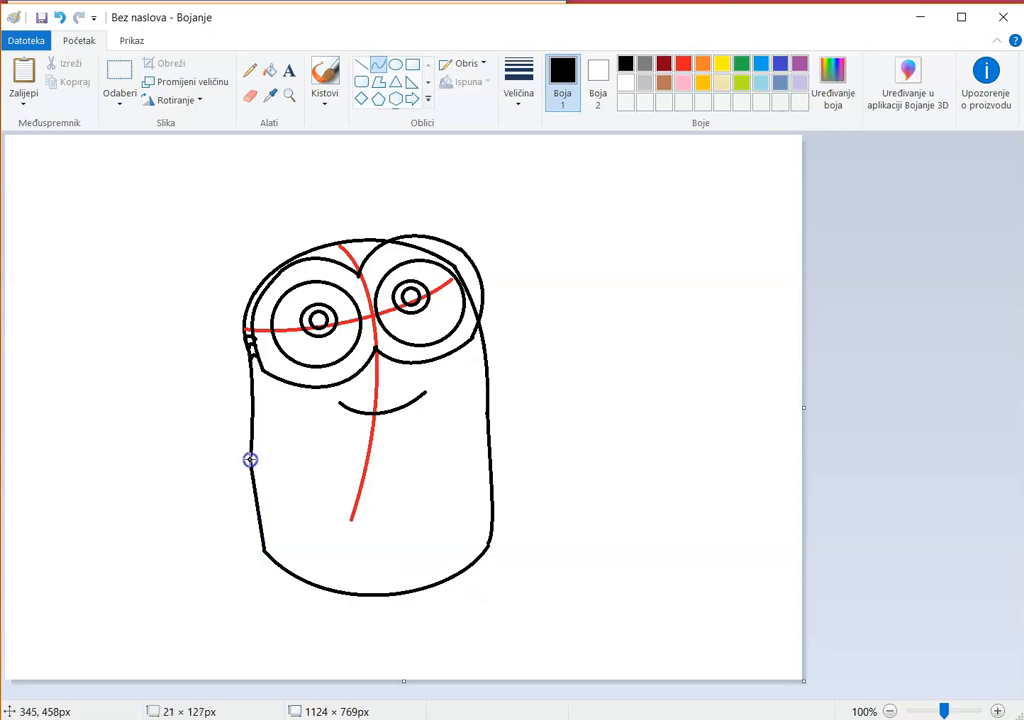
left_click(248, 492)
Step: Draw curved arms on both sides of the body, with an inner and an outer curve for the left arm
mouse_move(489, 390)
left_mouse_down()
mouse_move(519, 489)
mouse_move(489, 519)
mouse_move(520, 416)
mouse_move(539, 453)
left_mouse_up()
left_click(247, 448)
left_click_drag(248, 452, 250, 488)
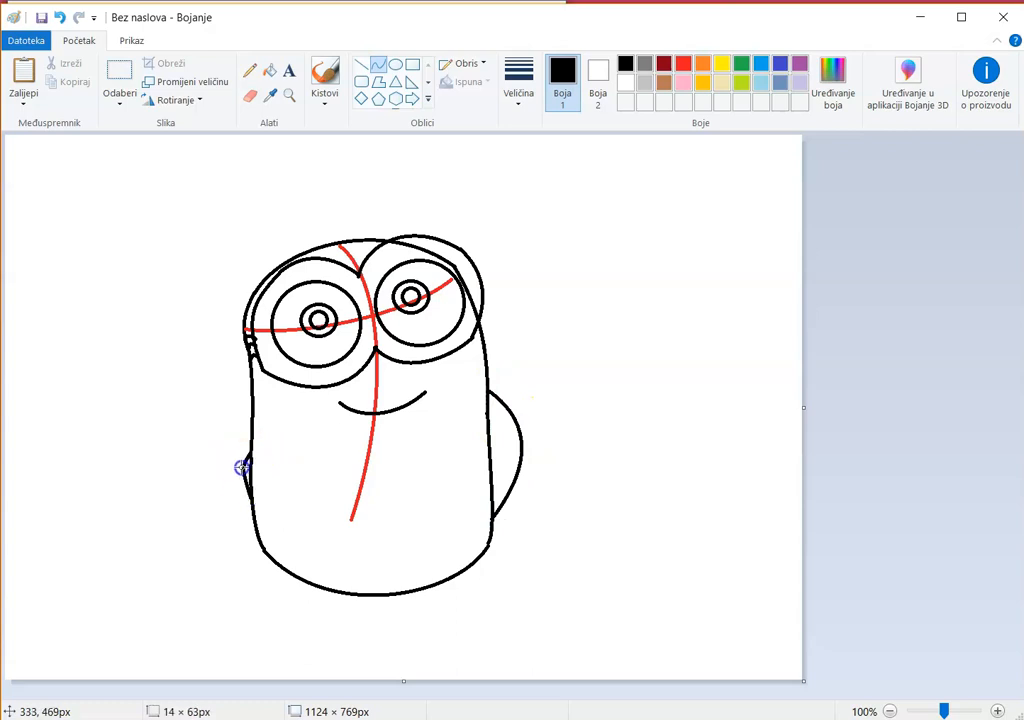
left_click(240, 418)
left_click(251, 415)
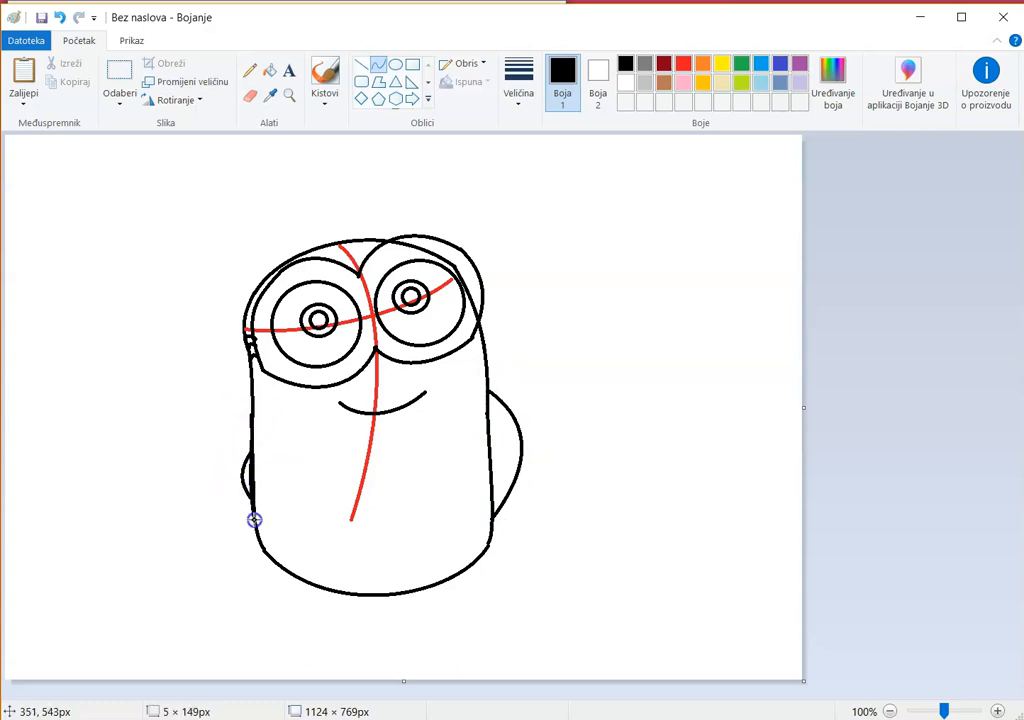
left_click_drag(254, 525, 201, 537)
Step: Draw two short legs under the body with straight sides and curved hems
left_click(361, 64)
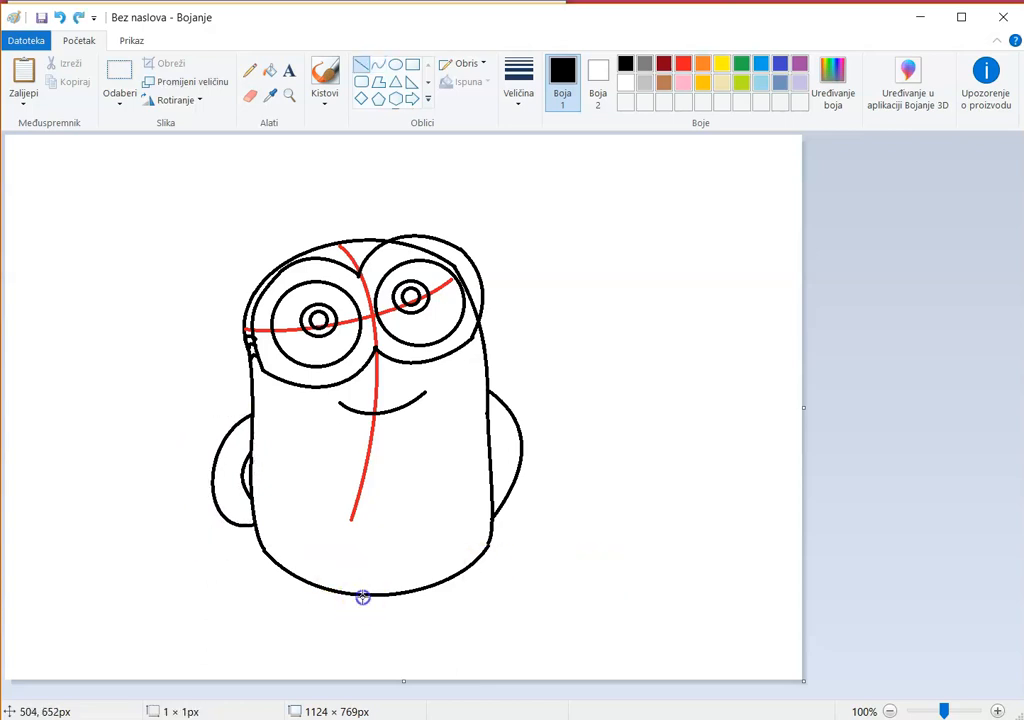
left_click_drag(291, 577, 299, 614)
left_click_drag(366, 599, 382, 619)
mouse_move(434, 590)
left_mouse_down()
mouse_move(442, 621)
mouse_move(389, 622)
mouse_move(407, 635)
mouse_move(304, 616)
mouse_move(273, 627)
mouse_move(278, 642)
mouse_move(320, 644)
left_mouse_up()
left_click(378, 64)
left_click(442, 626)
left_click(346, 625)
left_click(311, 625)
left_click(489, 599)
Step: Draw a rounded shoe under each leg from connected curves, pointing outward
left_click(250, 631)
left_click(266, 640)
left_click(290, 656)
left_click(344, 641)
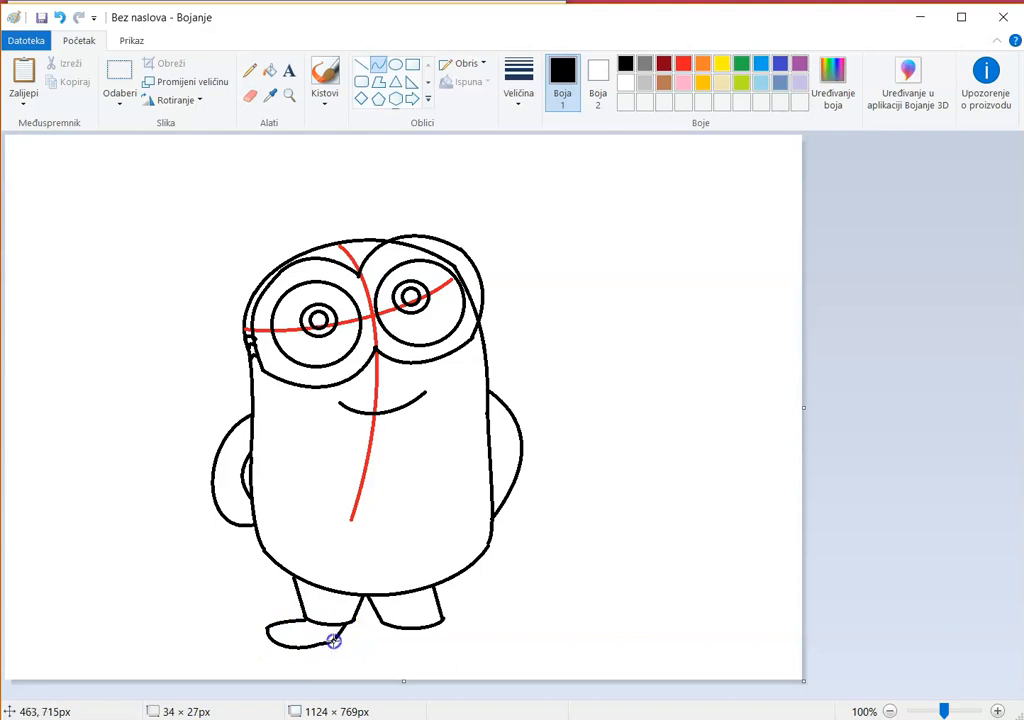
left_click_drag(393, 622, 408, 640)
left_click(487, 642)
left_click_drag(443, 622, 465, 638)
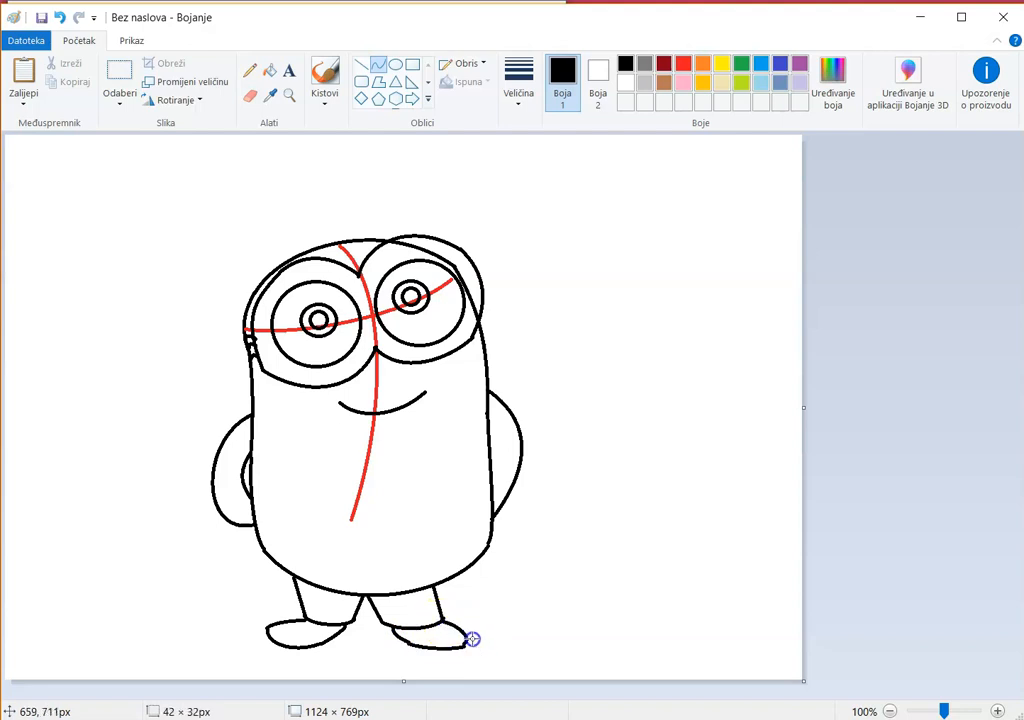
left_click(566, 593)
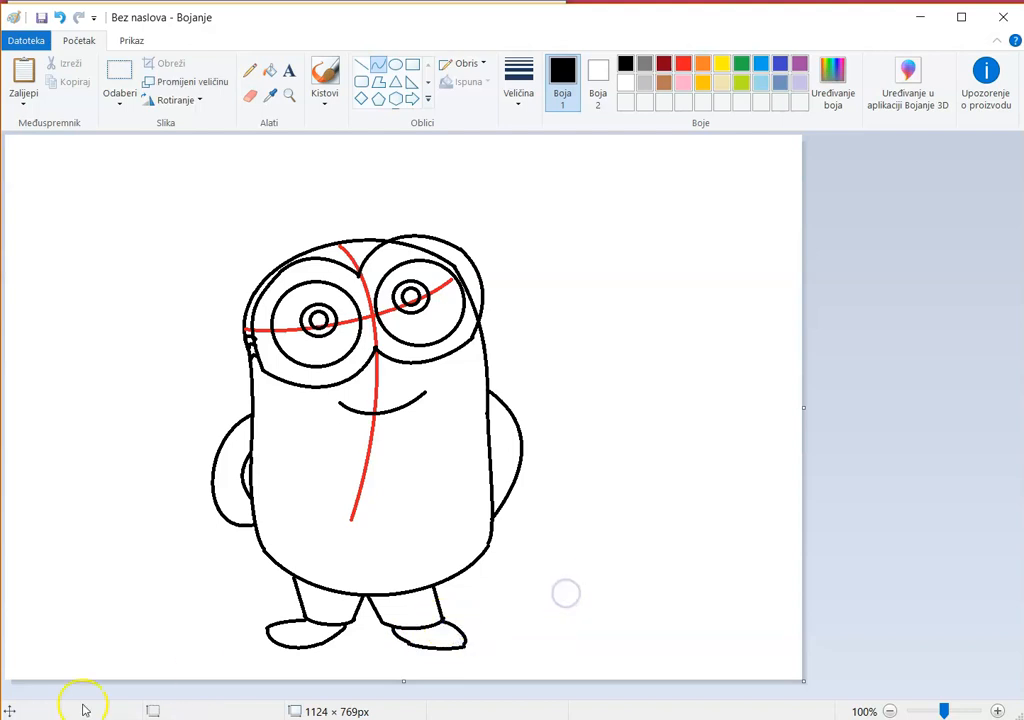
Step: Draw two diagonal overall straps from the body sides toward the chest and a curved bib edge between them
mouse_move(250, 381)
left_mouse_down()
mouse_move(265, 425)
mouse_move(310, 457)
left_mouse_up()
double_click(280, 452)
mouse_move(488, 392)
left_mouse_down()
mouse_move(446, 429)
mouse_move(462, 460)
mouse_move(454, 437)
left_mouse_up()
left_click(476, 409)
left_click(456, 435)
left_click(444, 472)
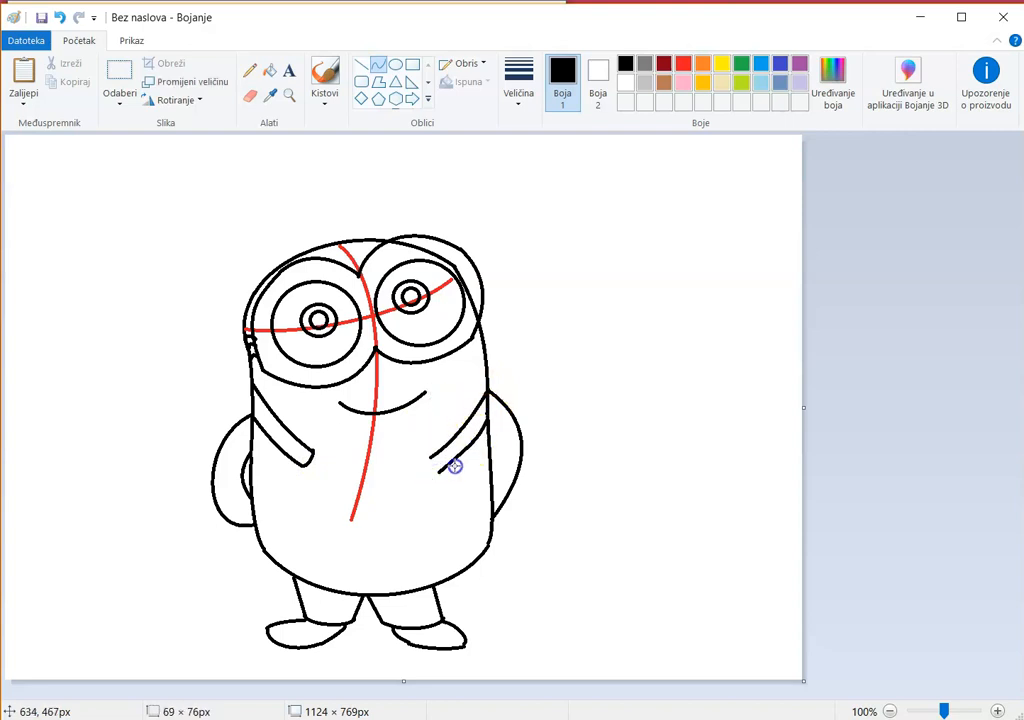
left_click_drag(430, 456, 438, 472)
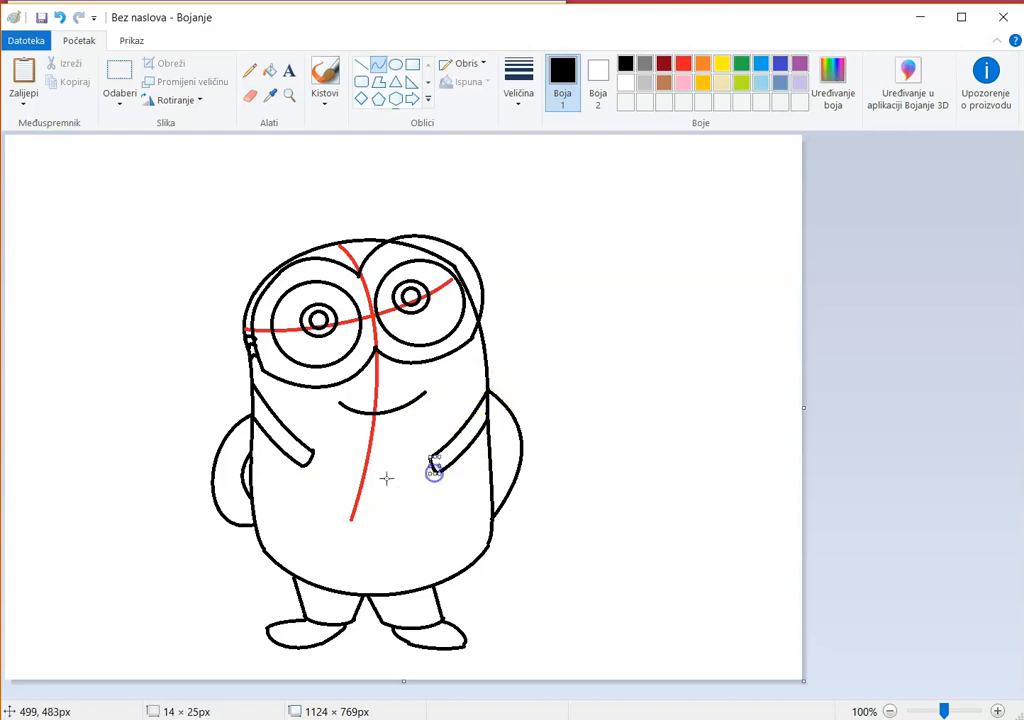
mouse_move(303, 444)
left_mouse_down()
mouse_move(447, 443)
mouse_move(394, 466)
mouse_move(409, 457)
left_mouse_up()
left_click(290, 488)
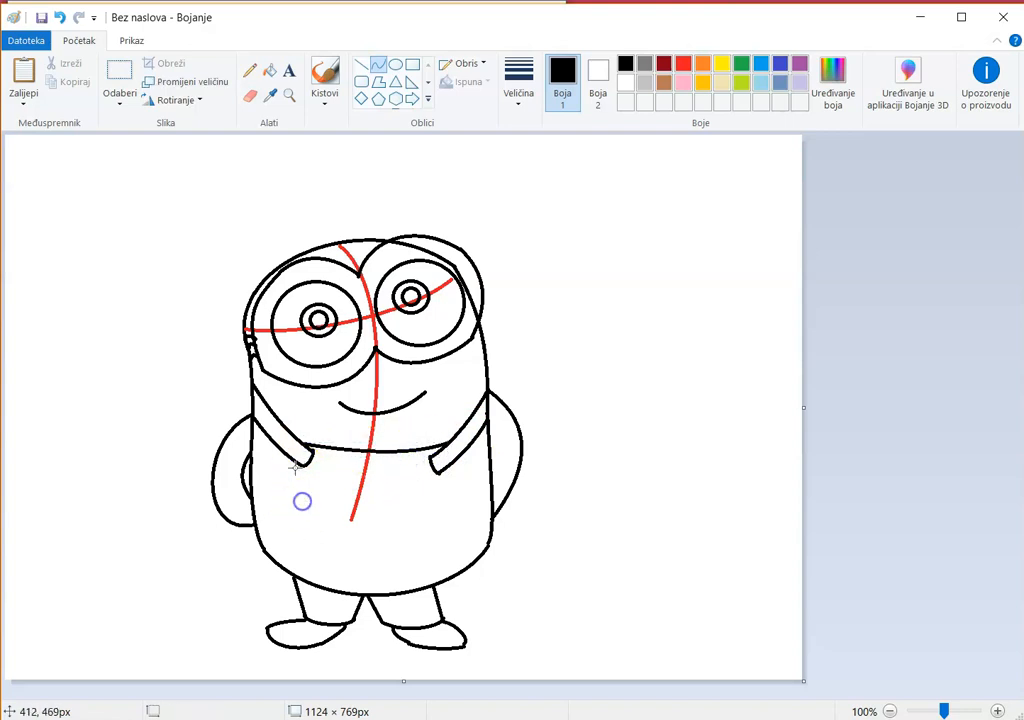
Step: Draw a vertical line with a rounded bottom and a cross curve below each strap along both body sides
left_click_drag(298, 500, 304, 476)
left_click(301, 520)
left_click(325, 545)
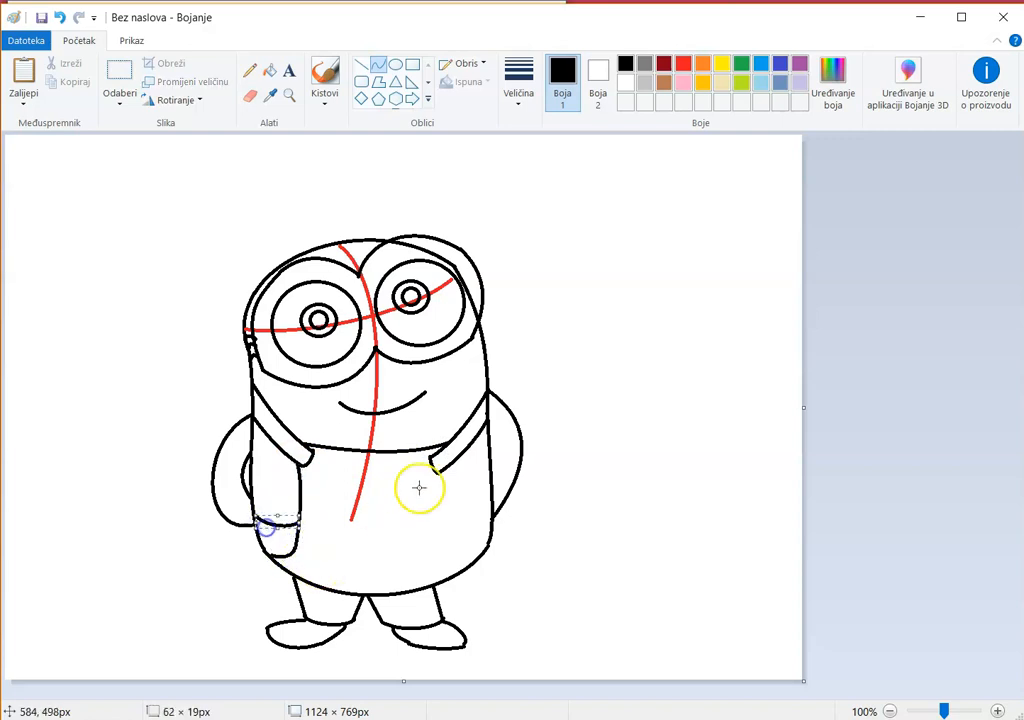
left_click_drag(457, 459, 461, 544)
left_click_drag(459, 495, 454, 489)
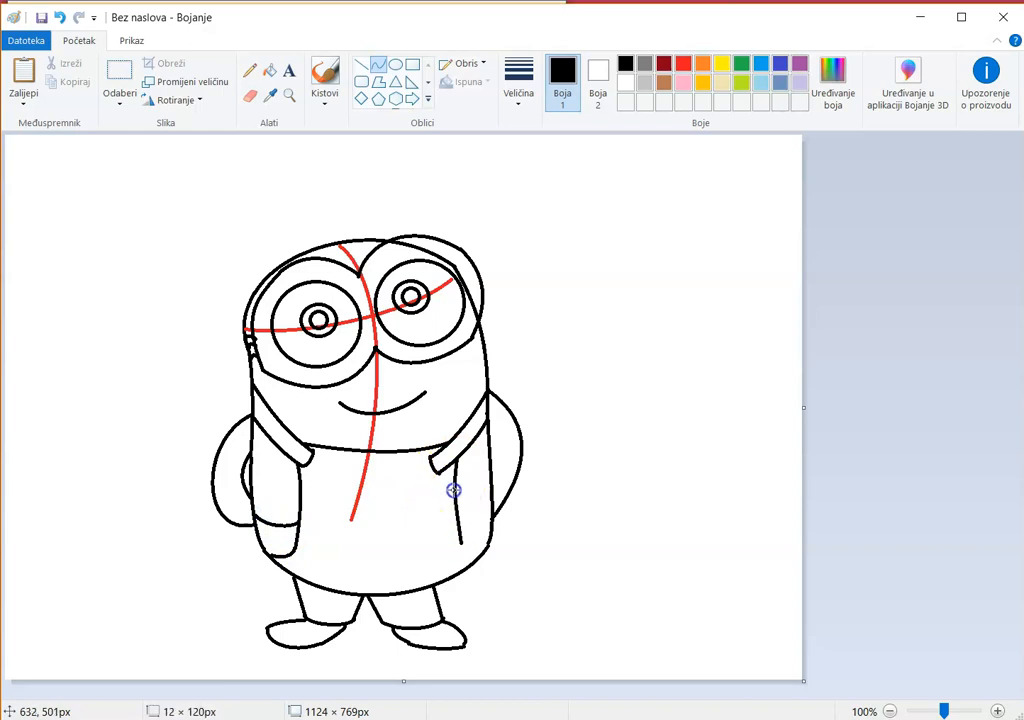
left_click(463, 542)
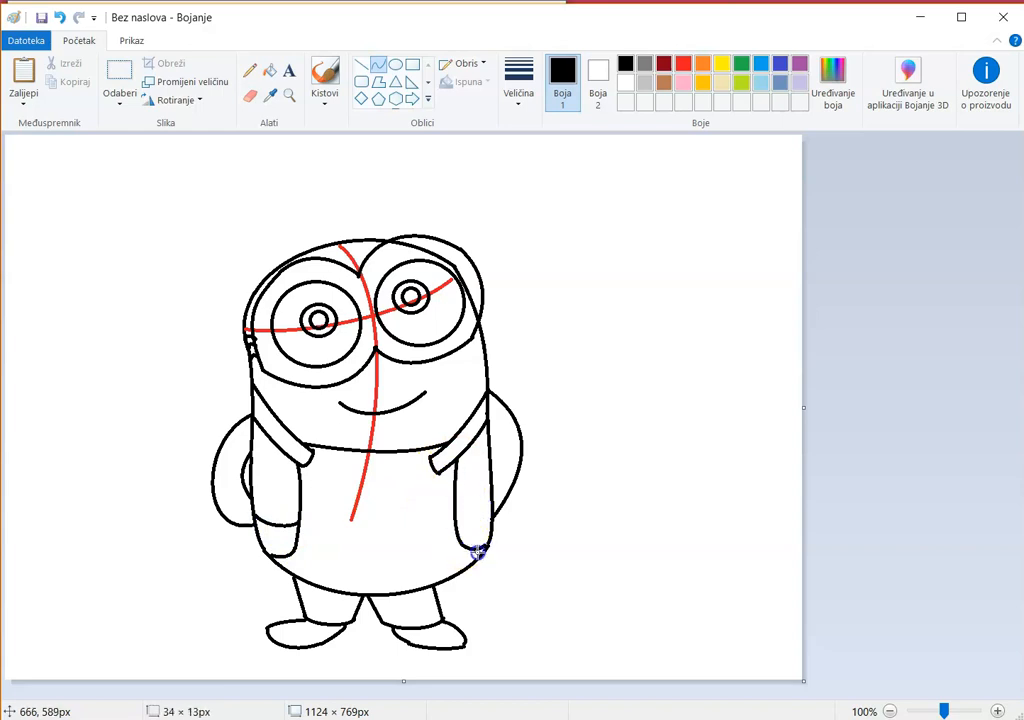
left_click_drag(455, 512, 489, 515)
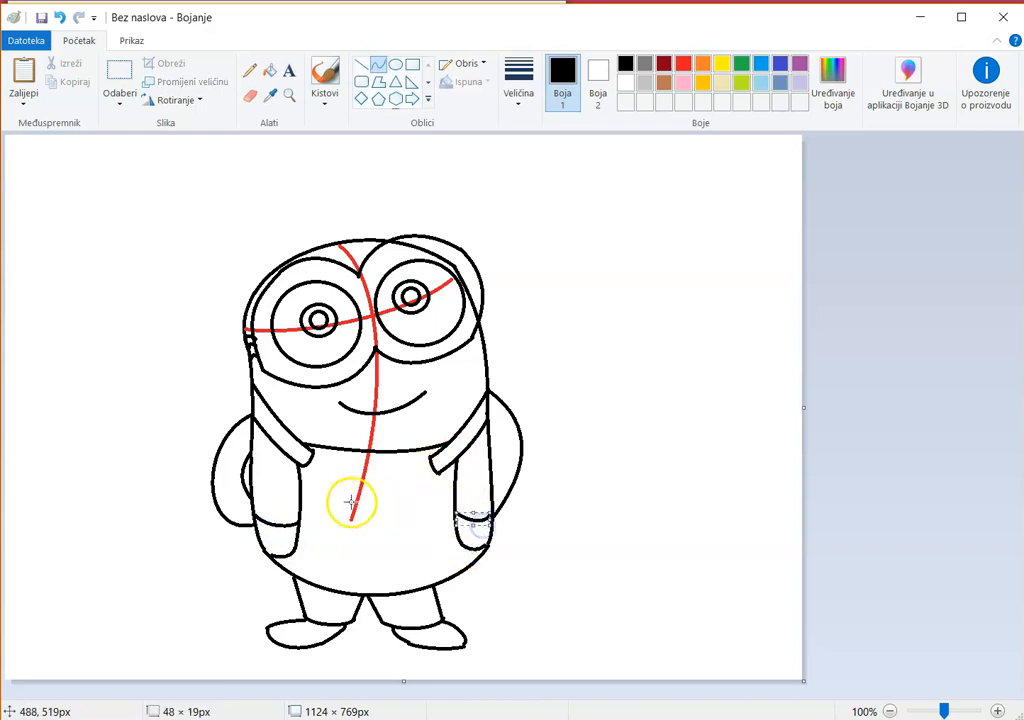
Step: Draw a rounded pocket with a curved top edge in the middle of the overalls
left_click_drag(340, 480, 409, 480)
left_click(388, 489)
left_click(340, 481)
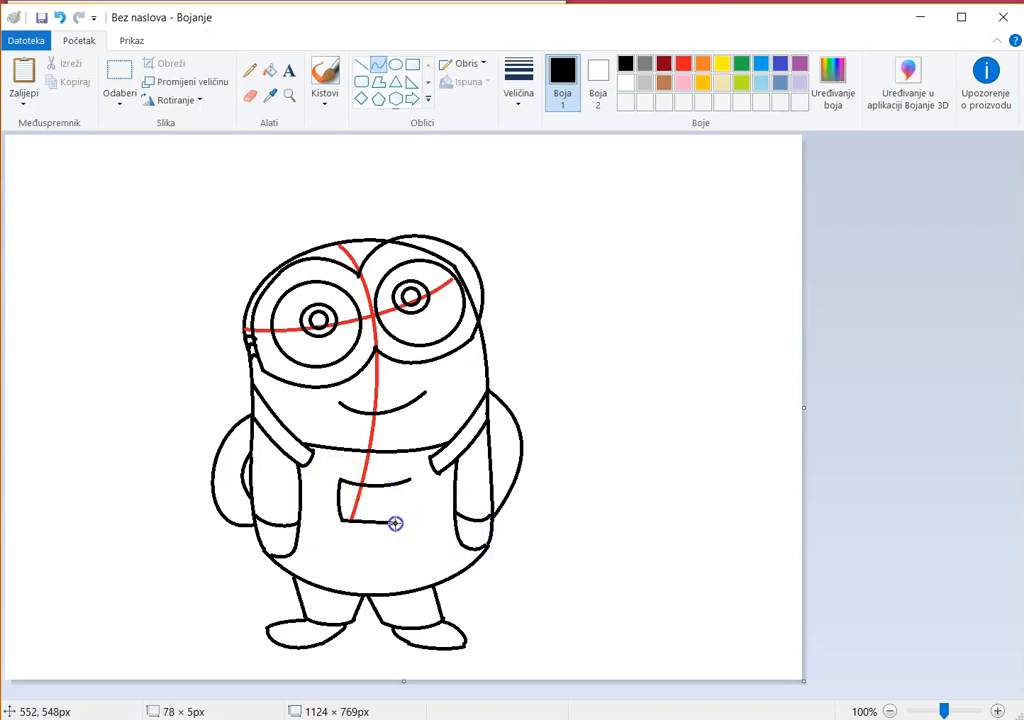
left_click_drag(404, 519, 398, 544)
left_click(250, 95)
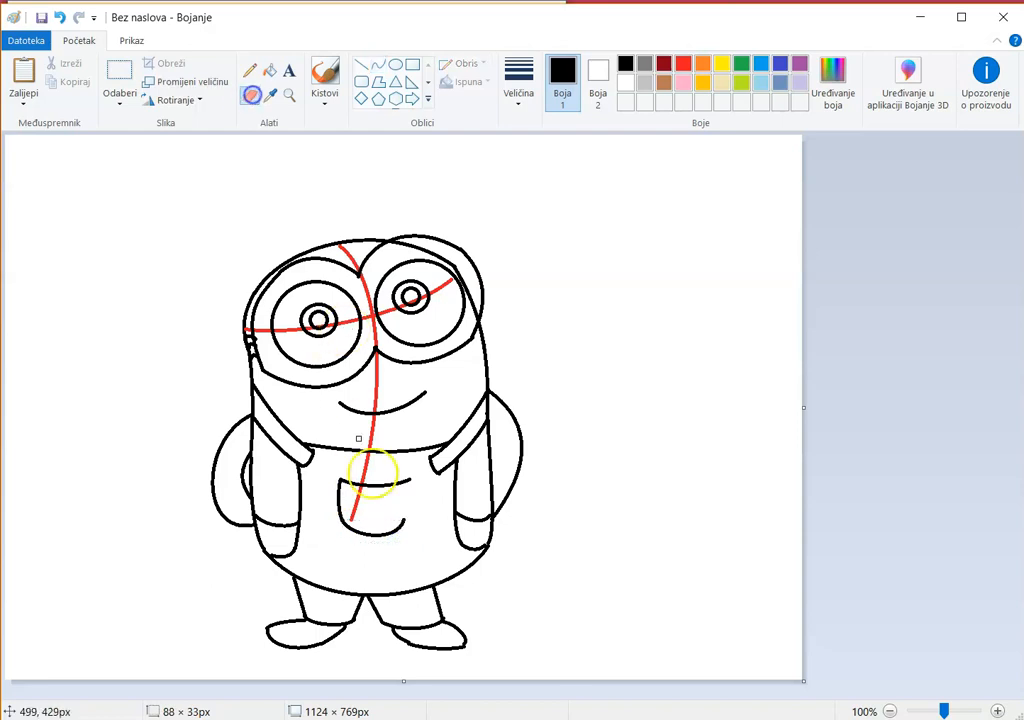
left_click(378, 63)
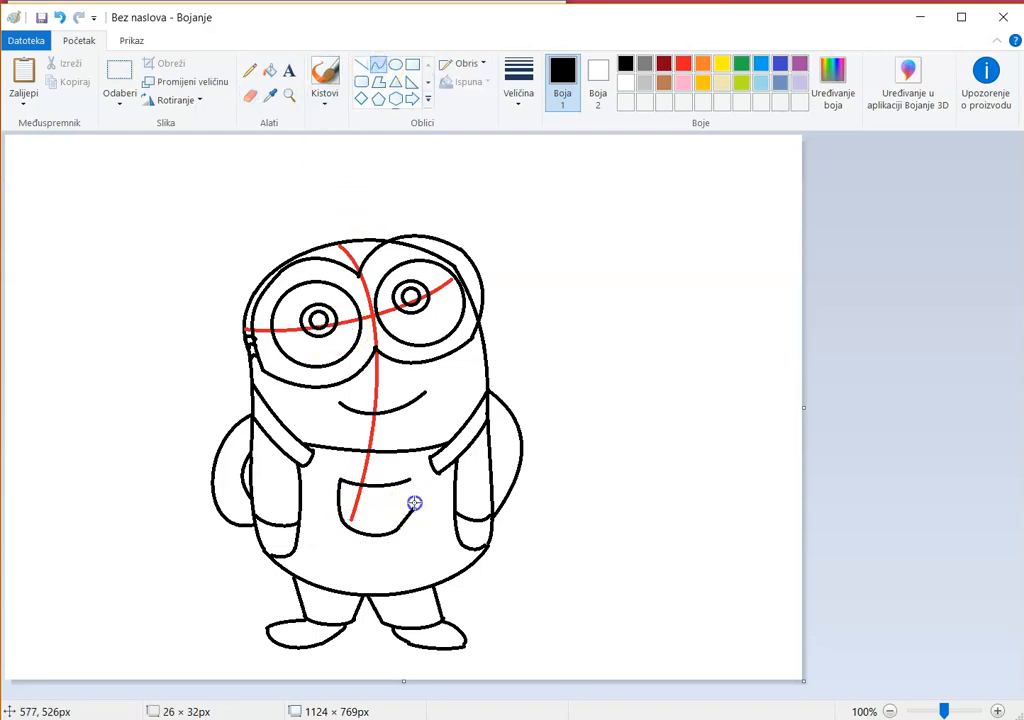
Step: Draw a small circular button about 14 × 15 px on the end of each strap, using a thinner outline
left_click(997, 711)
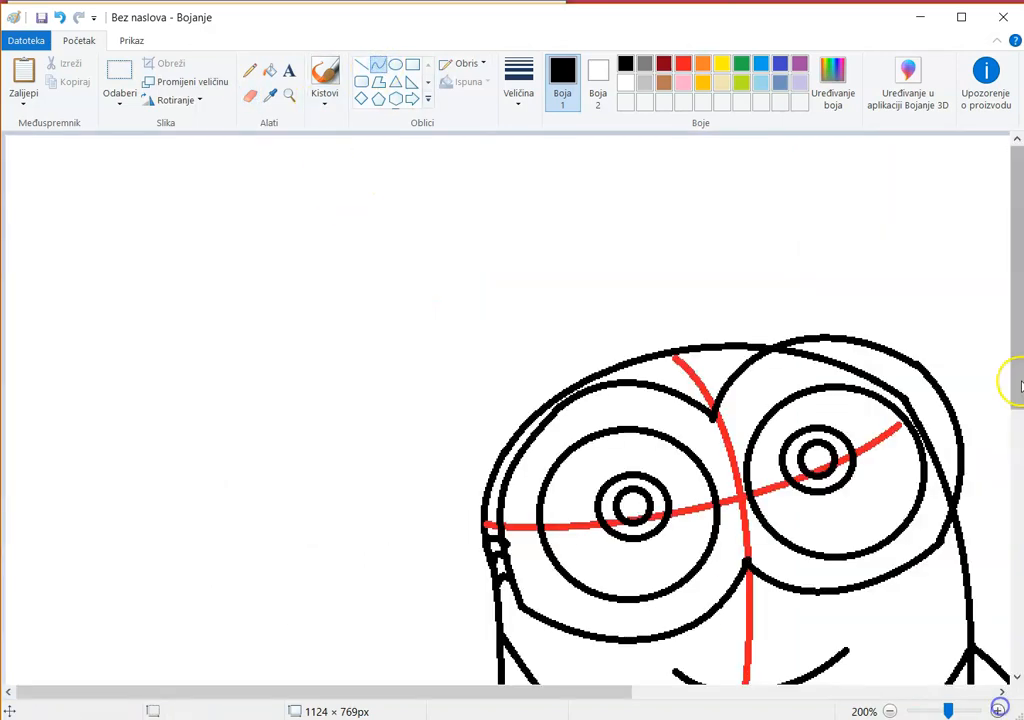
scroll(622, 167, "down", 3)
left_click_drag(590, 482, 612, 510)
left_click(518, 82)
left_click(522, 157)
left_click(998, 711)
left_click_drag(401, 691, 641, 691)
left_click_drag(1016, 374, 1016, 418)
left_click_drag(309, 532, 309, 535)
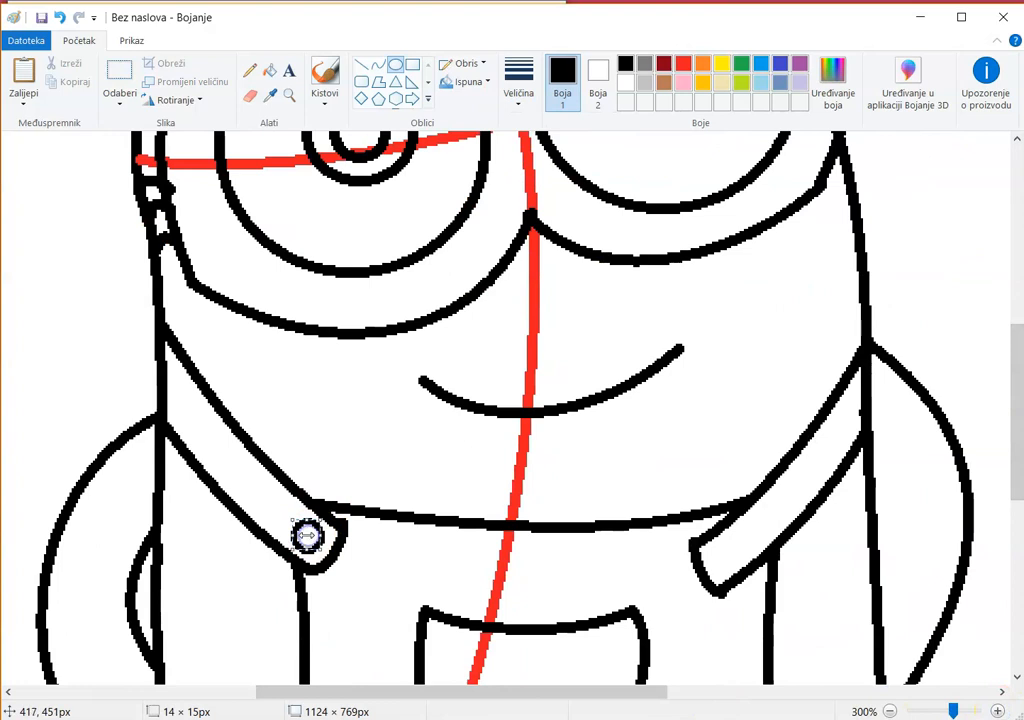
mouse_move(718, 539)
left_mouse_down()
mouse_move(729, 567)
mouse_move(727, 556)
left_mouse_up()
left_click(889, 711)
left_click(889, 711)
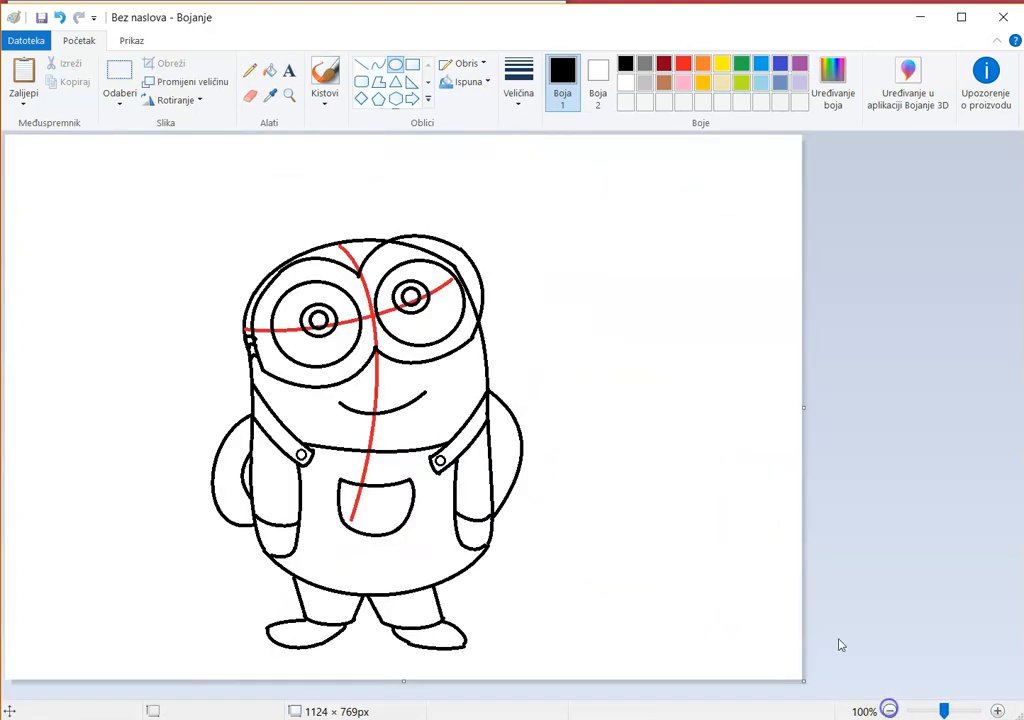
Step: Fill the red guide segments crossing the head, goggles and eyes with white, including the small pieces inside the irises
left_click(998, 711)
left_click_drag(1017, 320, 1017, 423)
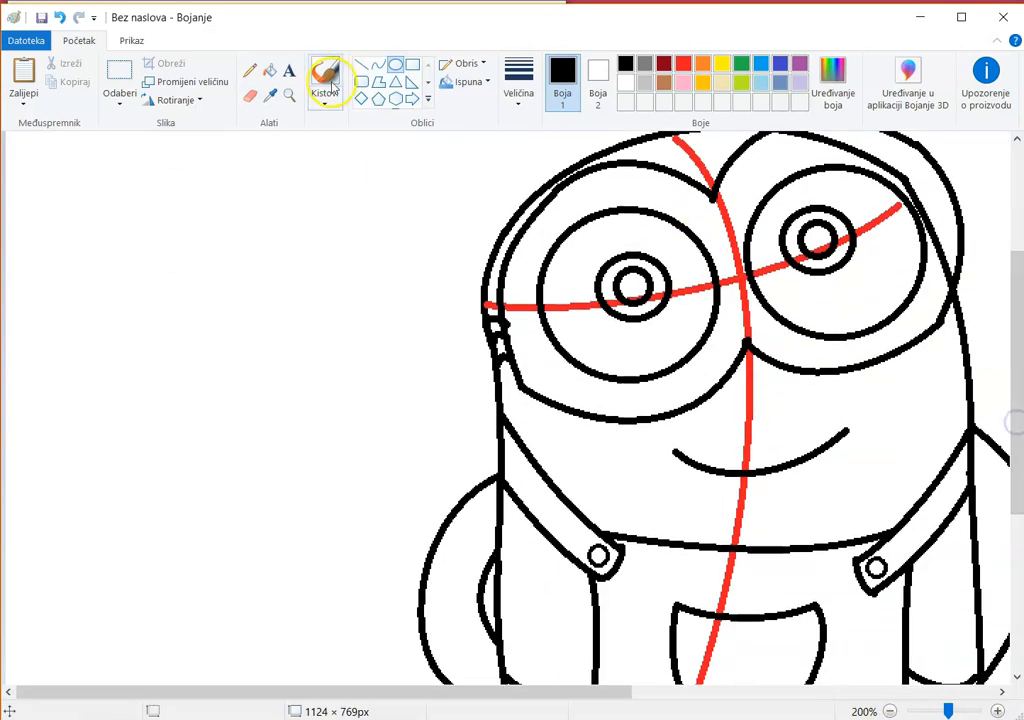
left_click(269, 70)
left_click(625, 82)
left_click(724, 245)
left_click(637, 292)
left_click(611, 302)
left_click(583, 304)
left_click(526, 306)
left_click(490, 305)
left_click(777, 264)
left_click(795, 259)
left_click(842, 240)
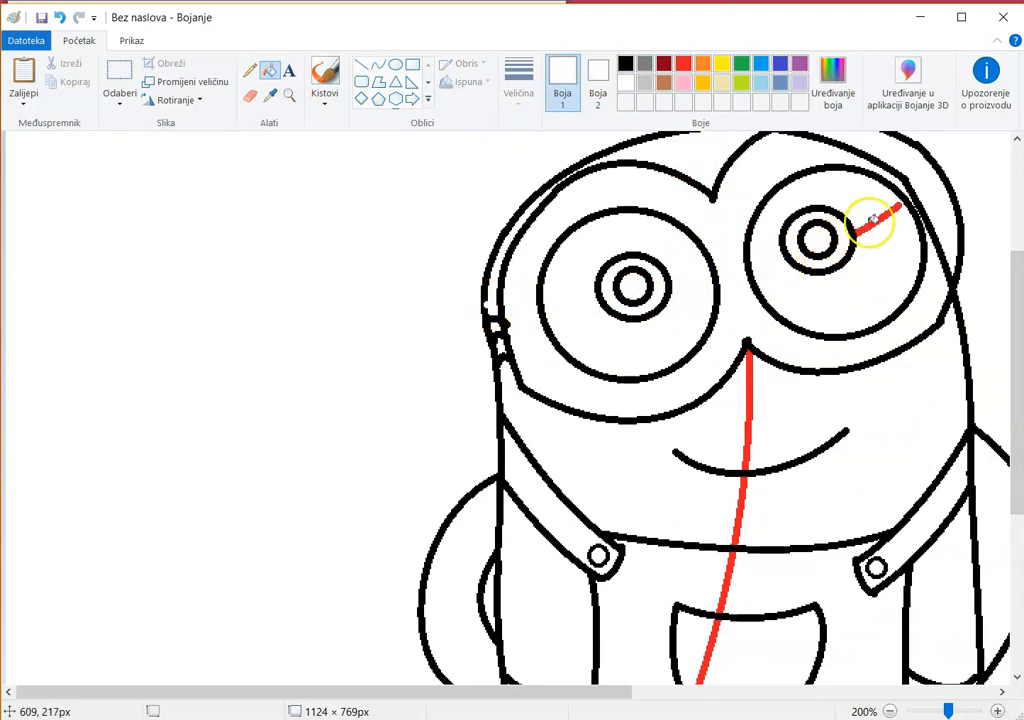
Step: Fill the remaining vertical red guide with white from below the goggles down through the bib and pocket
left_click(747, 405)
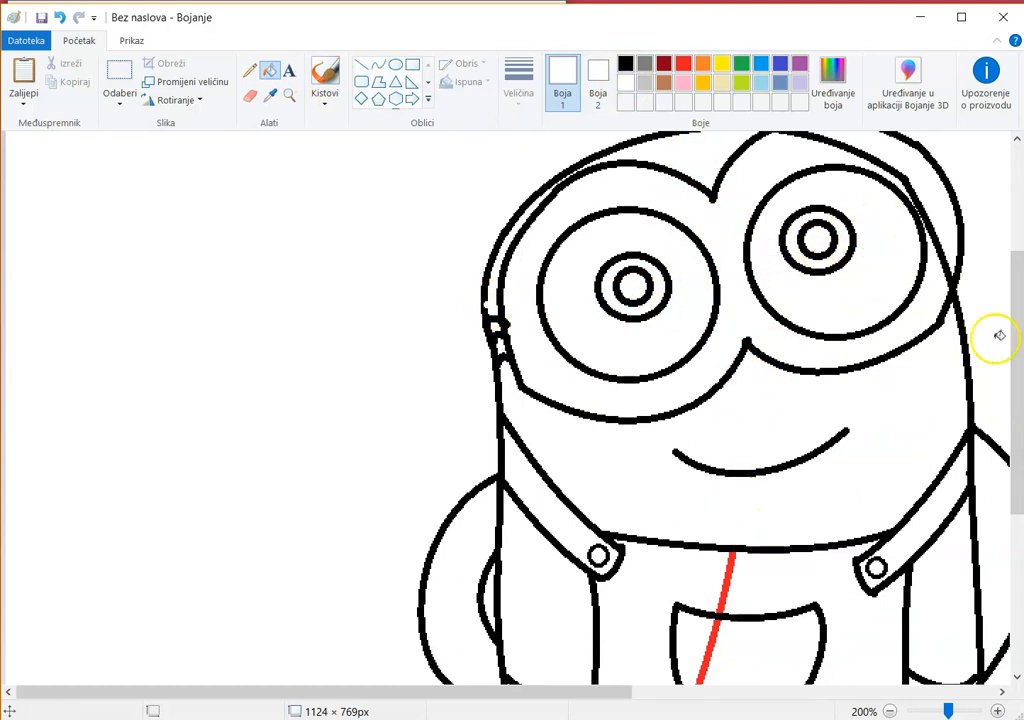
left_click(745, 500)
scroll(750, 505, "down", 1)
left_click(731, 512)
left_click(708, 598)
Step: Erase gaps in the head outline where it crosses the right goggle's outer rim
left_click_drag(1013, 331, 1017, 258)
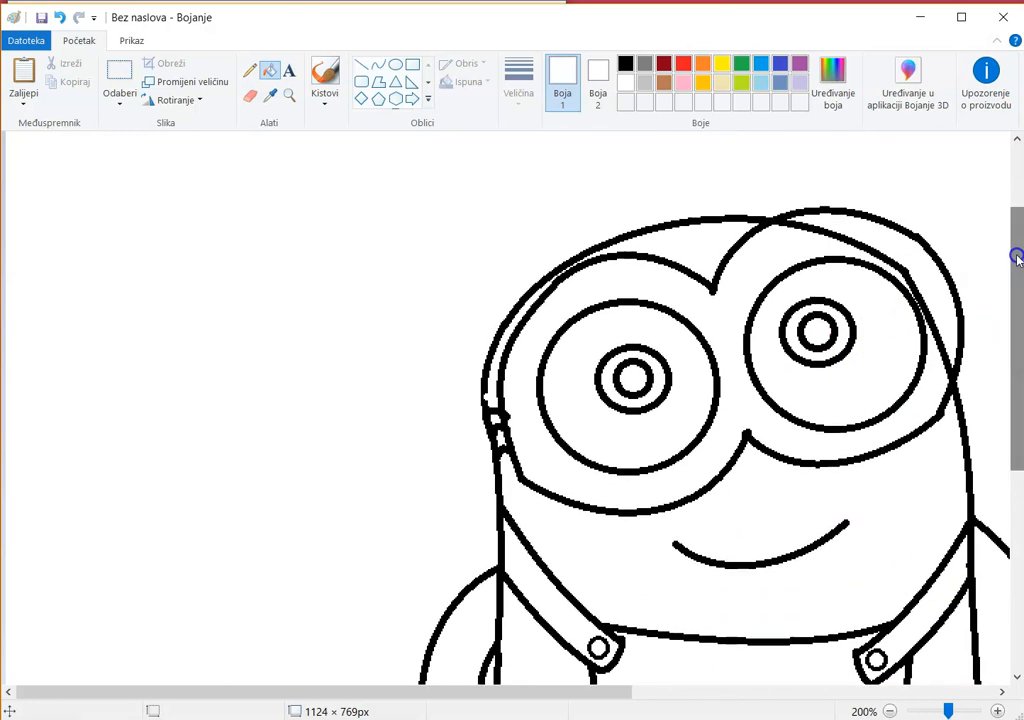
left_click(250, 96)
left_click_drag(784, 234, 786, 222)
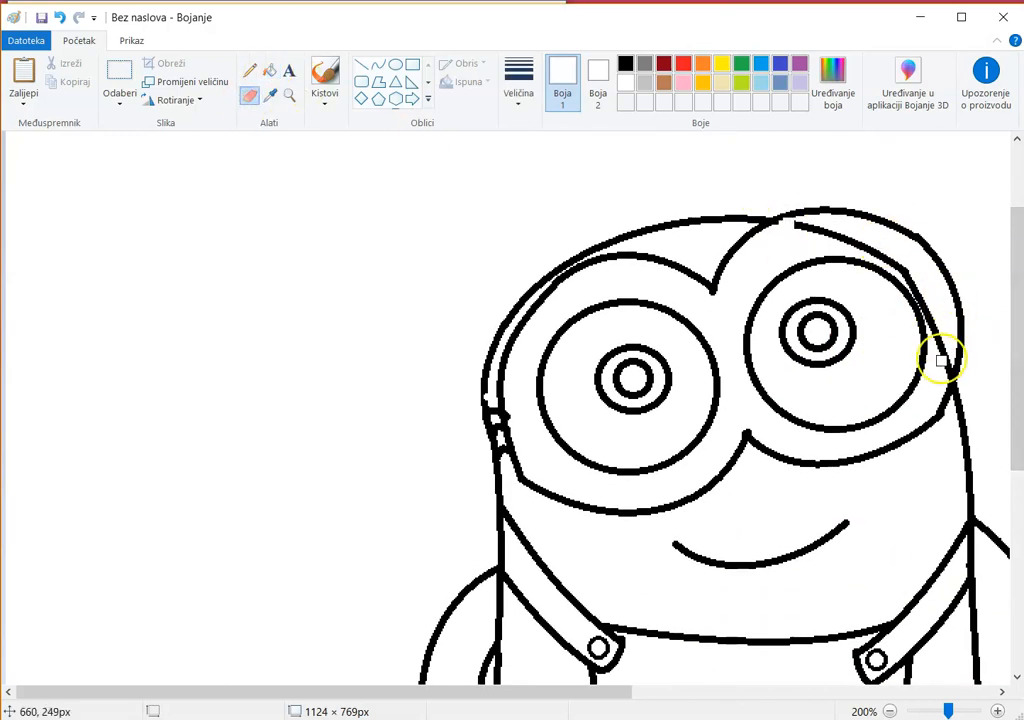
left_click(271, 70)
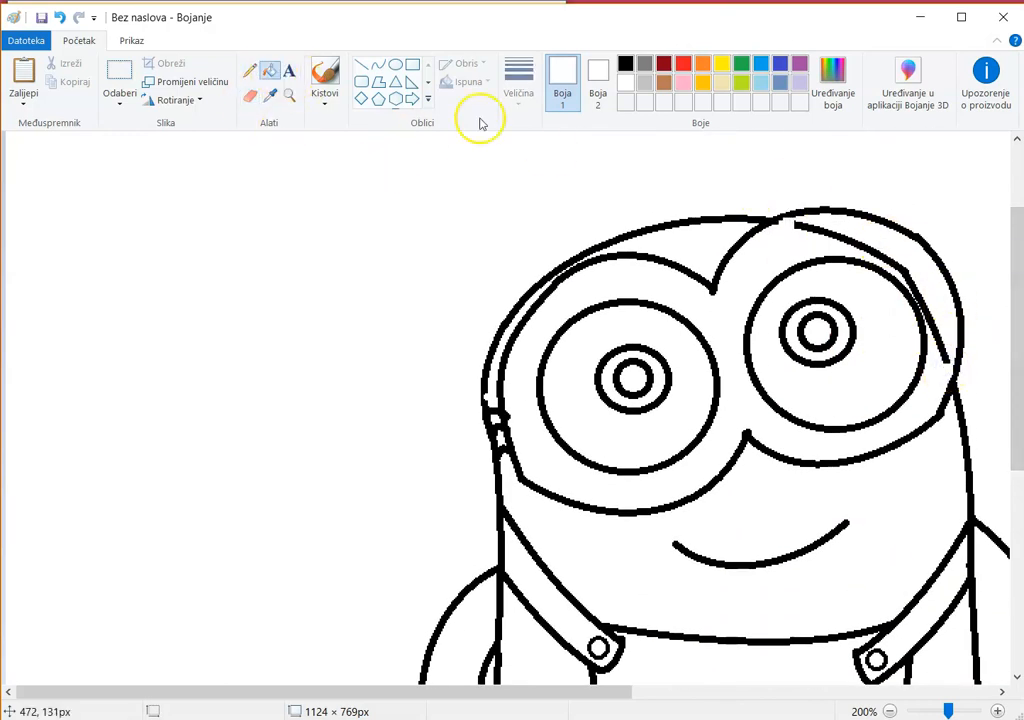
left_click(897, 263)
key("ctrl+z")
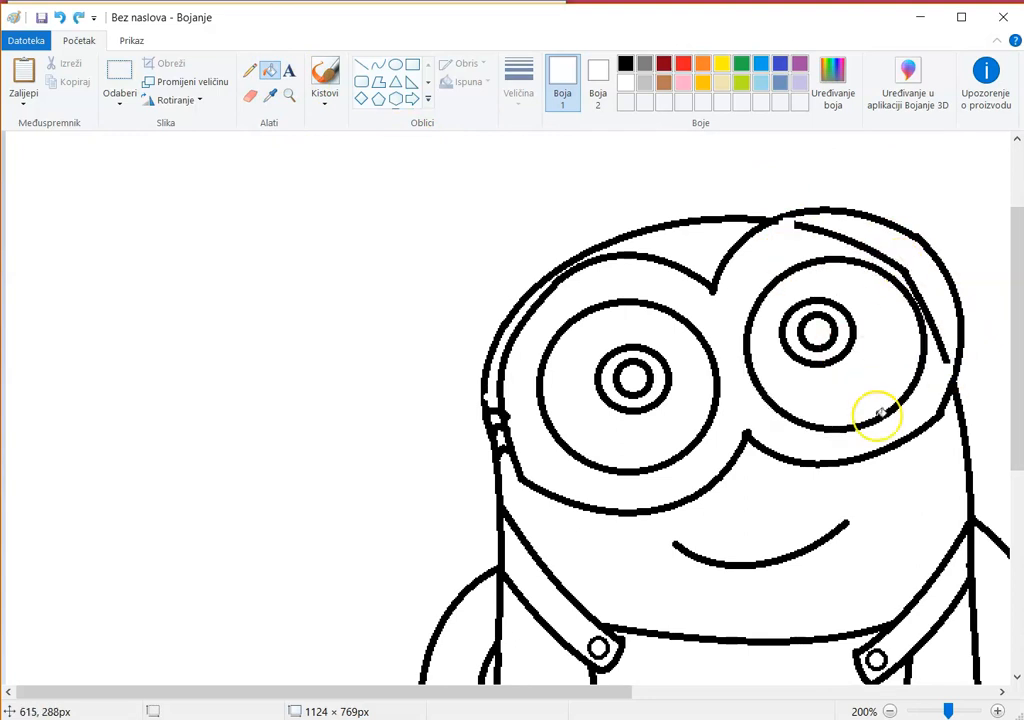
Step: Separate the leftover head curve from the right eye circle with a white Pencil stroke, and fill the curve with white
scroll(846, 347, "up", 1)
scroll(846, 347, "right", 5)
left_click(997, 711)
left_click(249, 70)
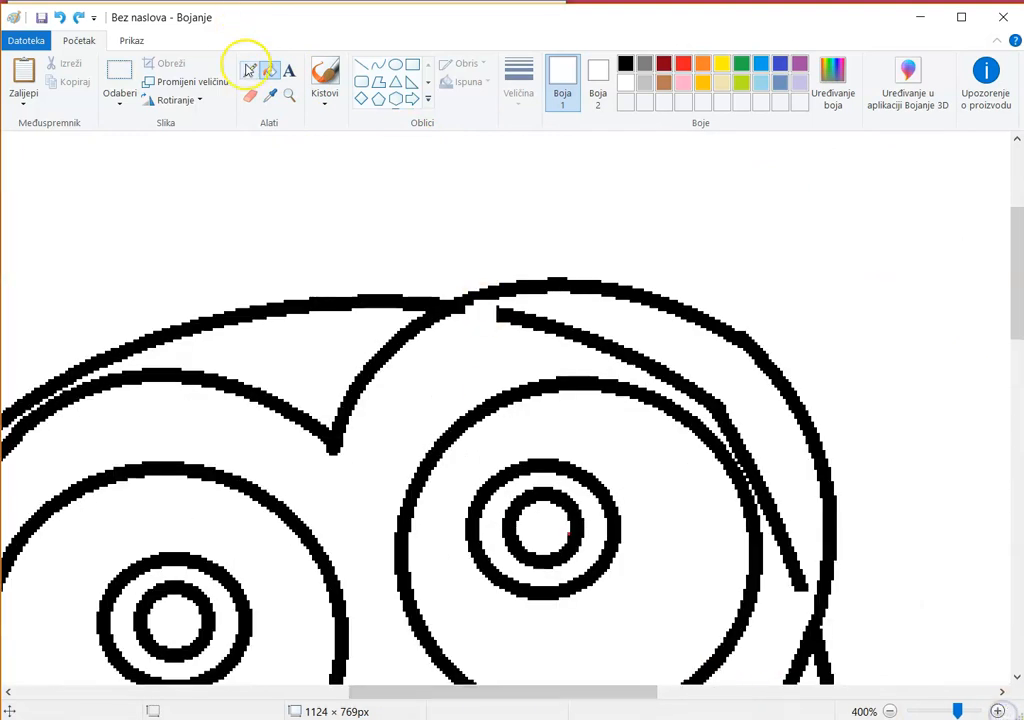
left_click_drag(736, 464, 740, 468)
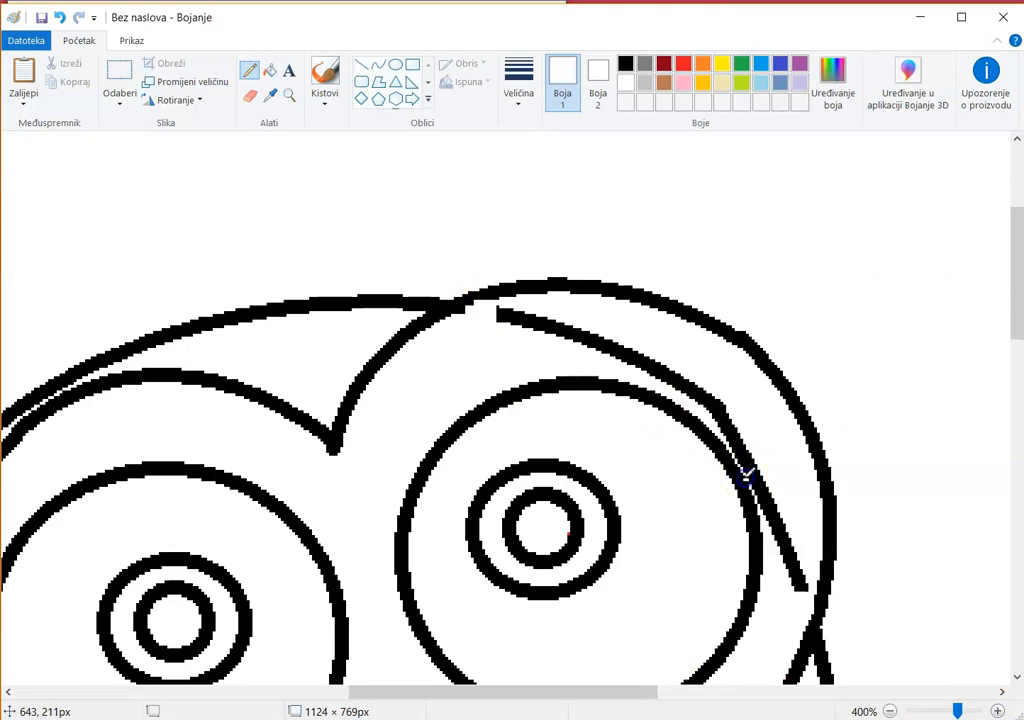
left_click(270, 71)
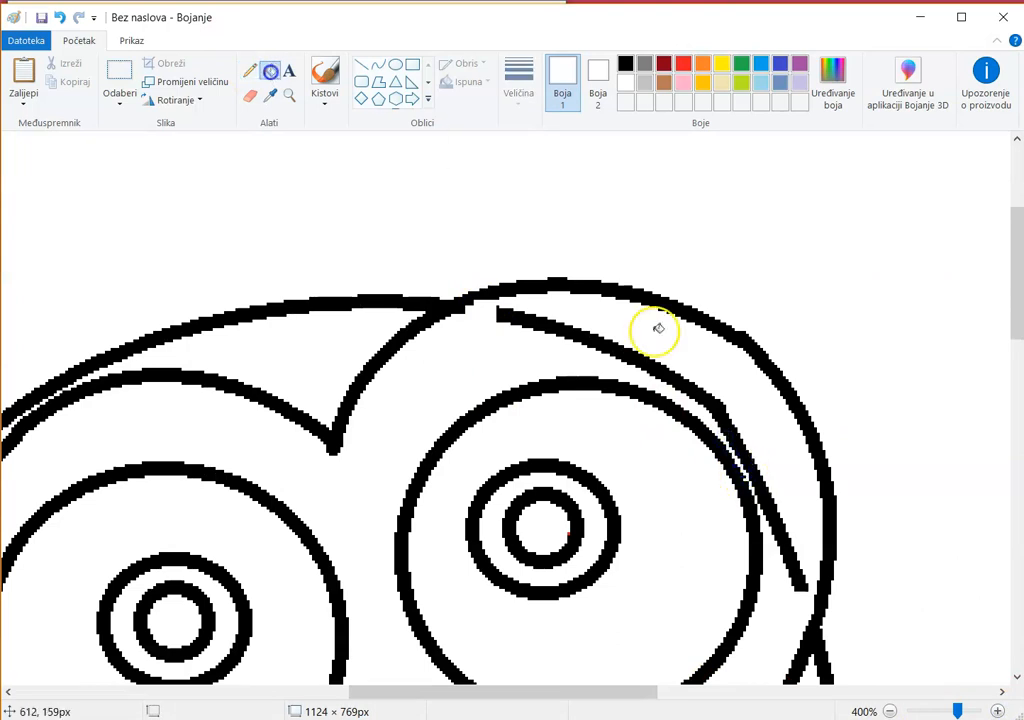
left_click(645, 363)
Step: Fill the goggle frames around both eyes with light gray
left_click(890, 711)
left_click(890, 711)
left_click_drag(725, 691, 549, 678)
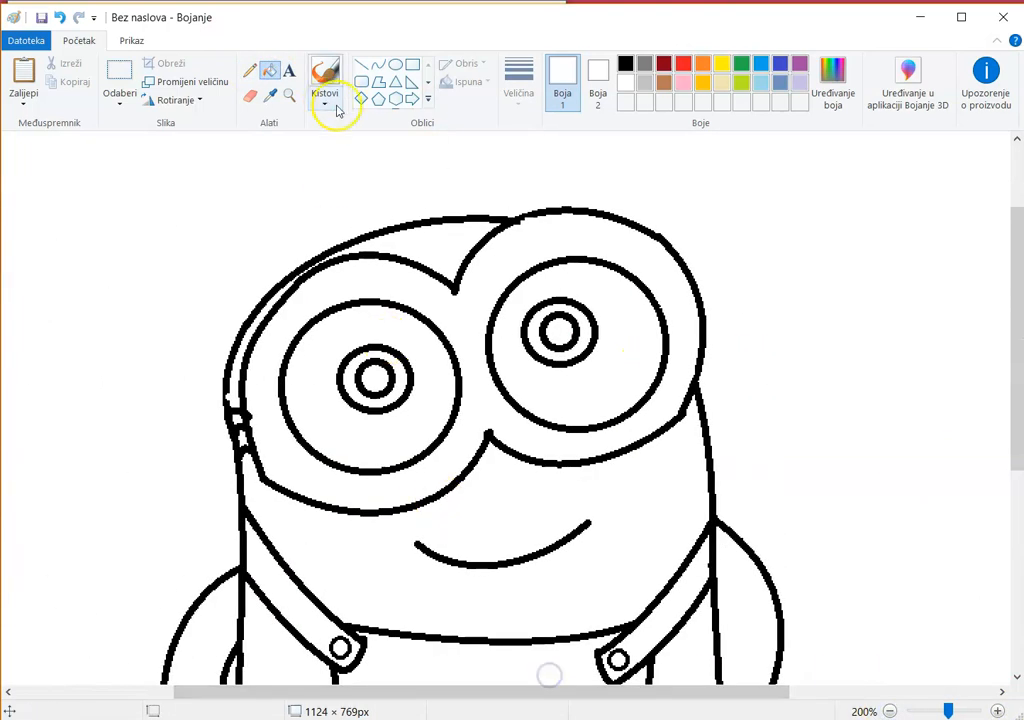
left_click(645, 84)
left_click(425, 289)
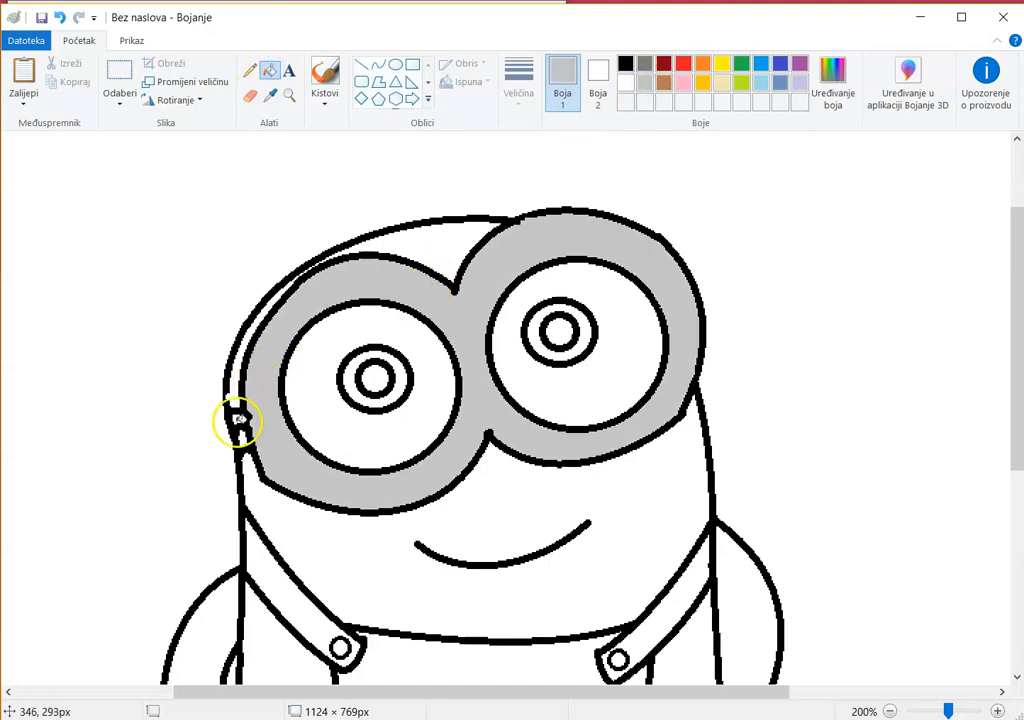
Step: Mix a custom darker brown and fill the left eye's iris with it
left_click(664, 84)
left_click(832, 80)
left_click_drag(712, 330, 714, 361)
left_click(338, 491)
left_click(355, 370)
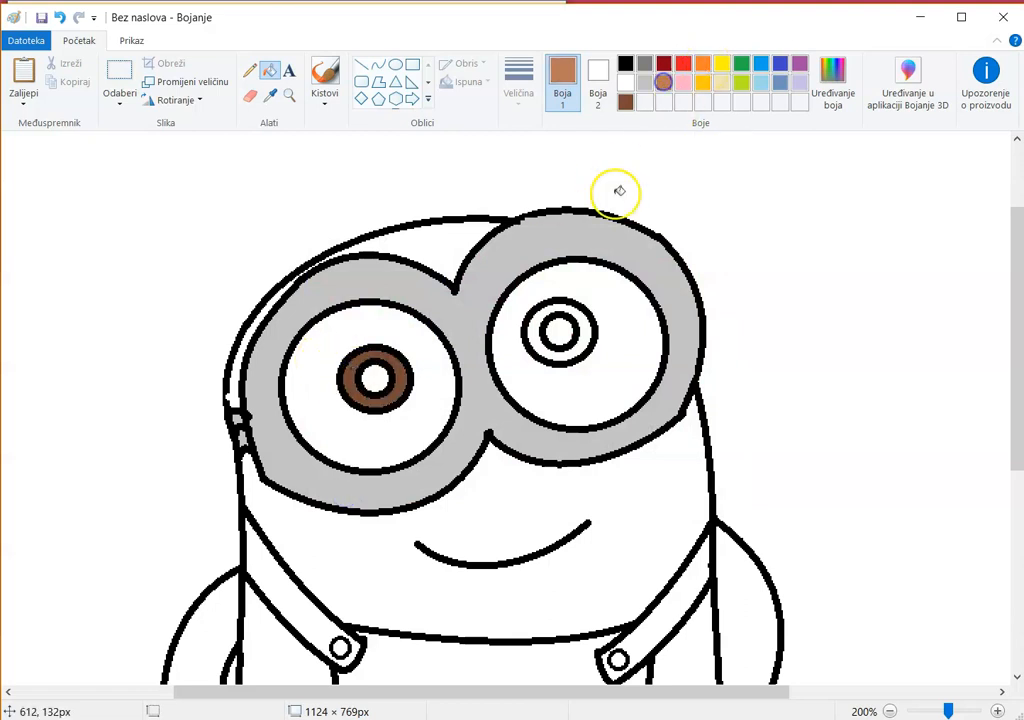
Step: Fill the right eye's iris with brown and the left eye's iris with a custom olive green
left_click(566, 313)
left_click(741, 64)
left_click(830, 76)
left_click(369, 332)
left_click(343, 370)
left_click(552, 258)
left_click(704, 361)
left_click(617, 491)
left_click(345, 491)
left_click(404, 380)
Step: Fill the top of the head, the narrow strip beside the left goggle and the face with yellow
left_click(723, 65)
left_click(465, 230)
left_click(244, 305)
left_click(503, 507)
Step: Fill both arms and the body sides below the straps with yellow
scroll(1019, 363, "down", 3)
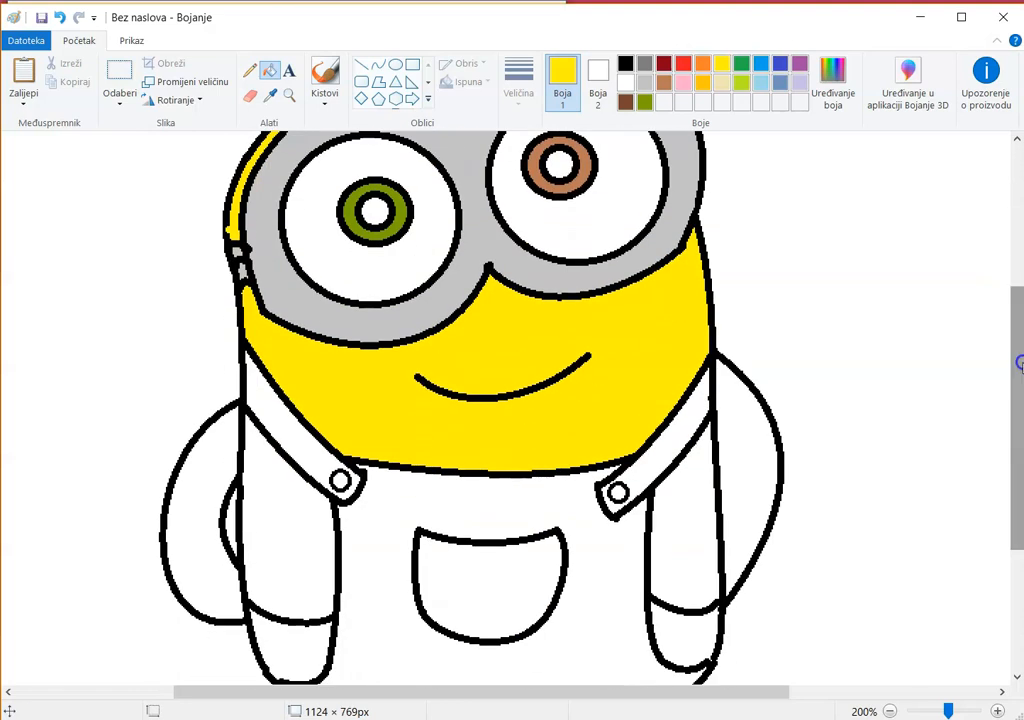
left_click(207, 443)
left_click(282, 504)
left_click(676, 518)
left_click(750, 455)
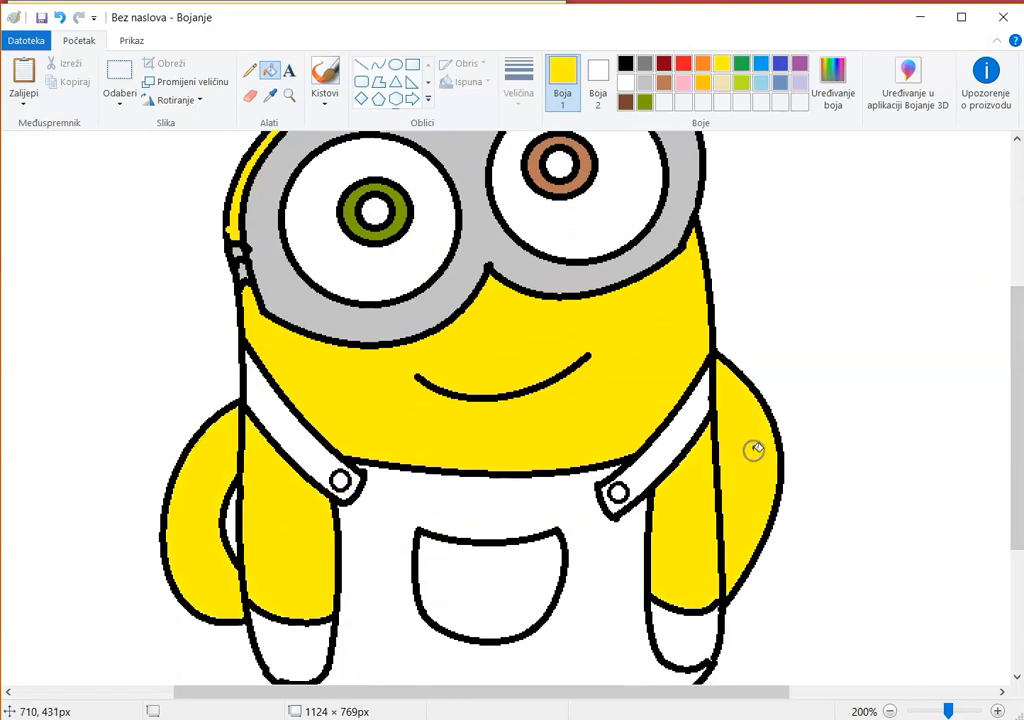
Step: Fill the overalls with blue-gray, covering both straps, the bib, the front pocket, the side pockets and both legs
left_click(309, 435)
left_click(682, 437)
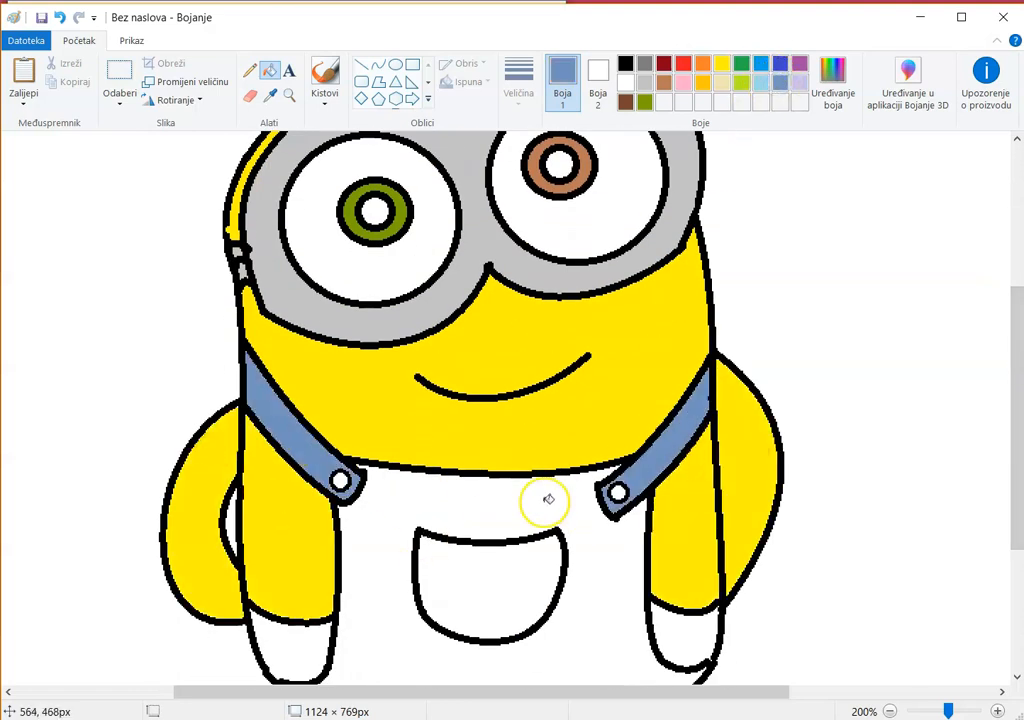
left_click(557, 499)
left_click(517, 581)
left_click(682, 633)
left_click_drag(1006, 300, 1015, 418)
left_click(411, 539)
left_click(569, 539)
Step: Fill both shoes, both pupils and the strap buttons with black
left_click(625, 63)
left_click(350, 597)
left_click(597, 600)
left_click(889, 711)
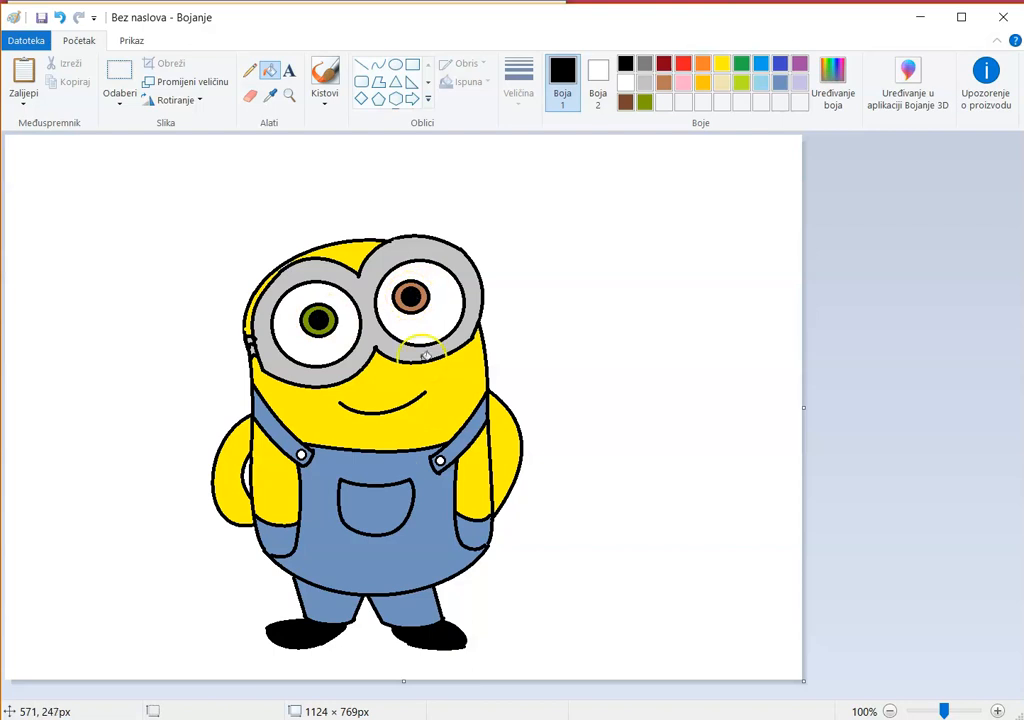
Step: Select the whole Minion with a rectangular selection and move it to the upper-left part of the canvas
left_click(119, 82)
left_click_drag(130, 176, 606, 677)
left_click_drag(430, 508, 264, 435)
left_click(509, 330)
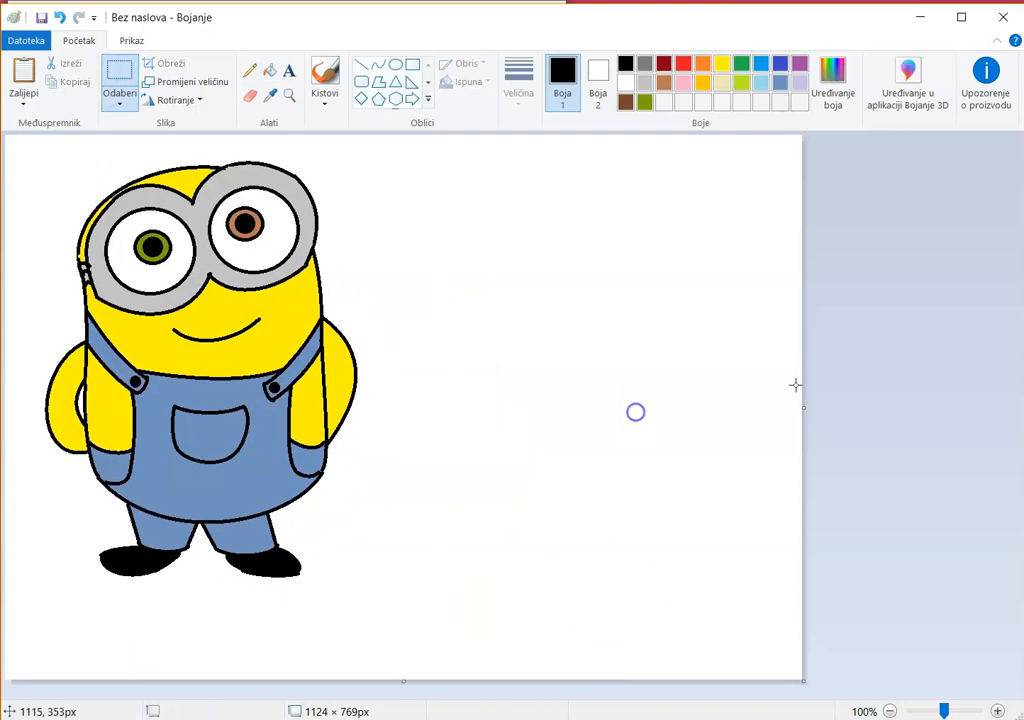